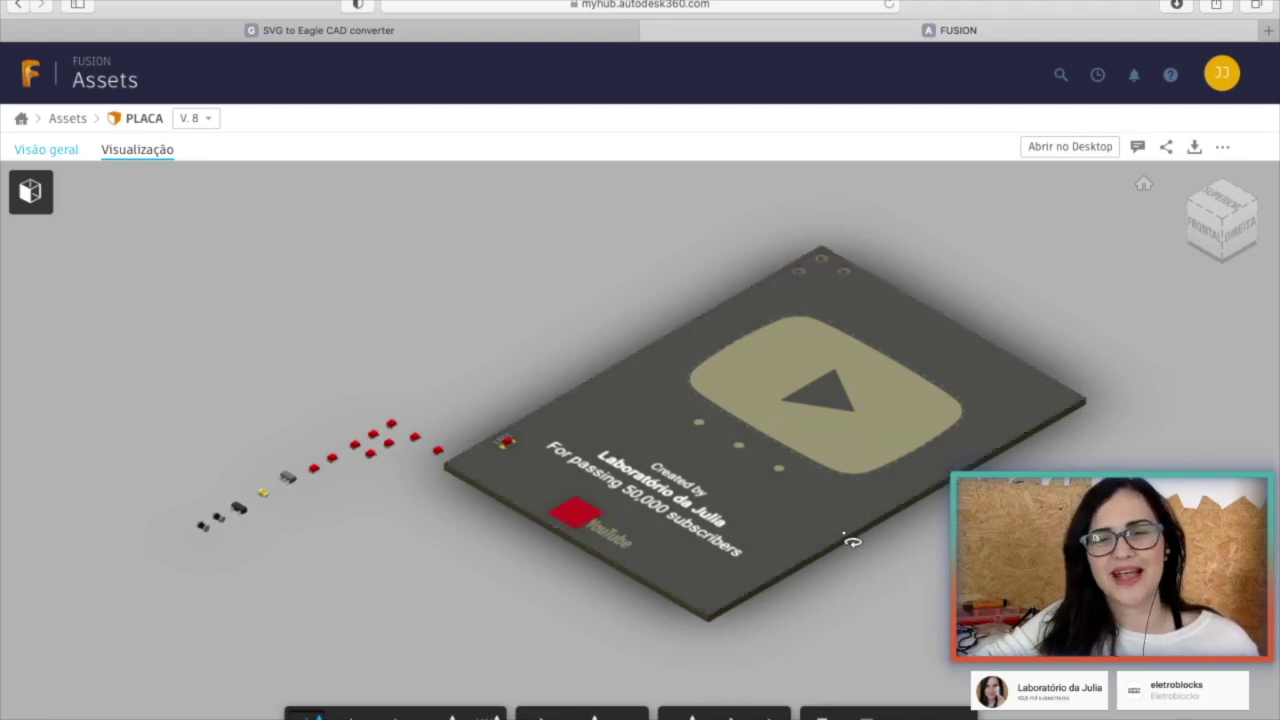
pyautogui.moveTo(808, 606)
pyautogui.mouseDown()
pyautogui.moveTo(891, 600)
pyautogui.moveTo(916, 615)
pyautogui.moveTo(815, 435)
pyautogui.mouseUp()
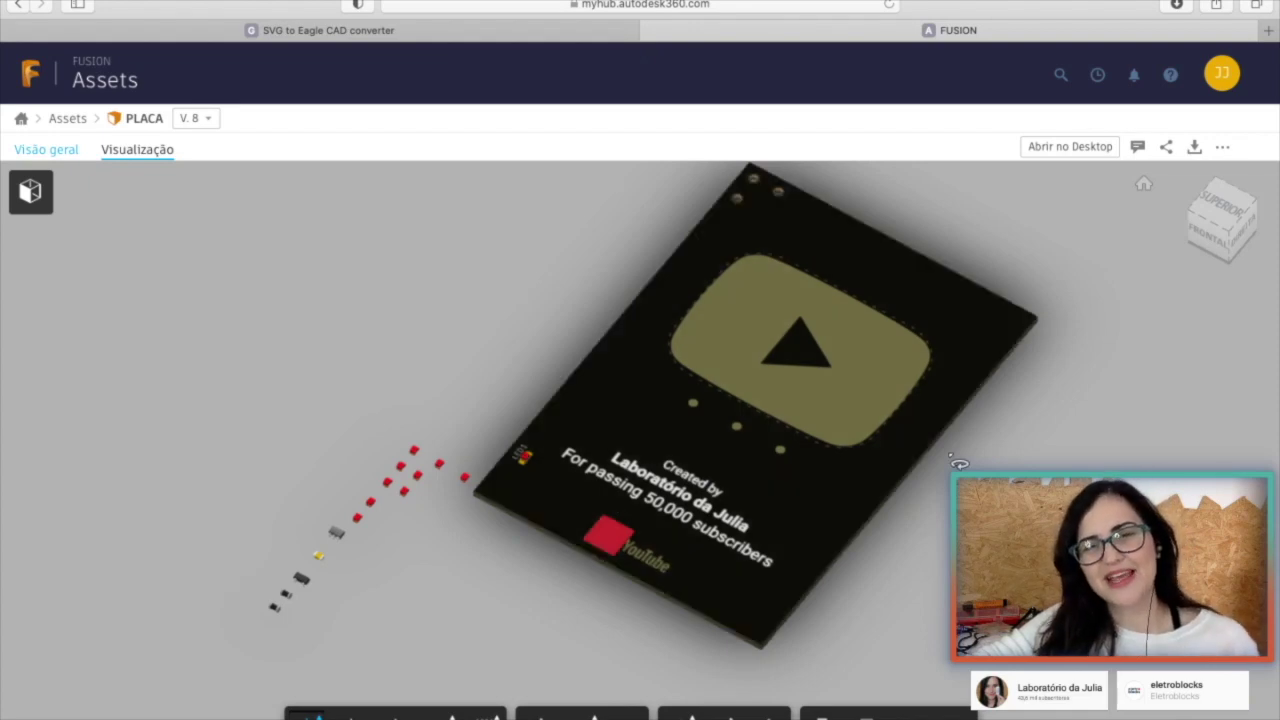
pyautogui.moveTo(958, 463); pyautogui.dragTo(510, 324)
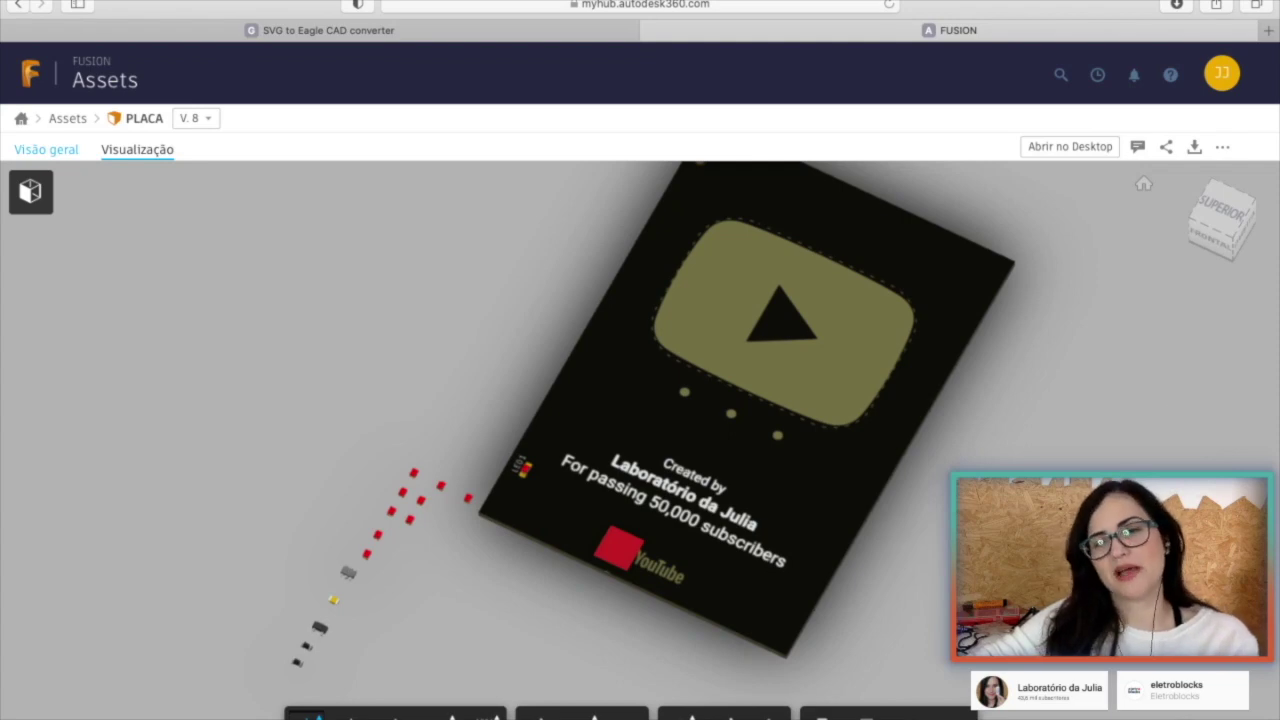
pyautogui.moveTo(958, 463); pyautogui.dragTo(920, 174)
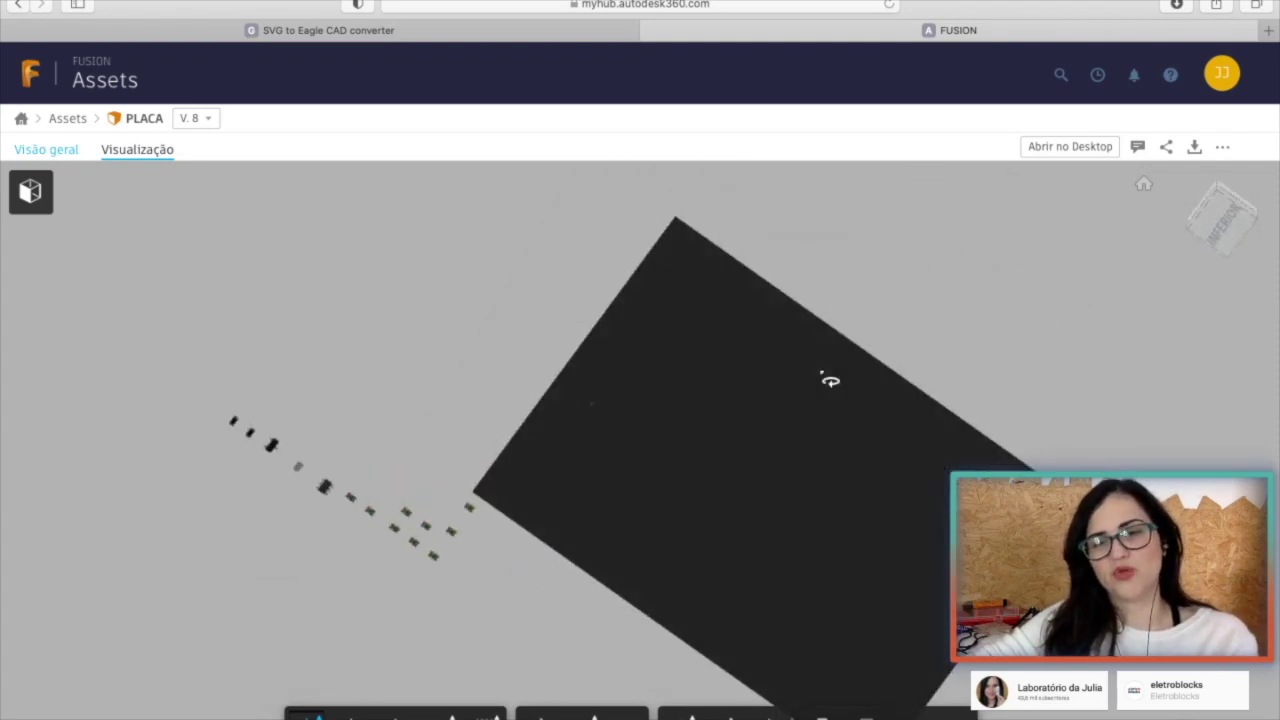
pyautogui.moveTo(507, 404)
pyautogui.mouseDown()
pyautogui.moveTo(659, 459)
pyautogui.moveTo(600, 532)
pyautogui.mouseUp()
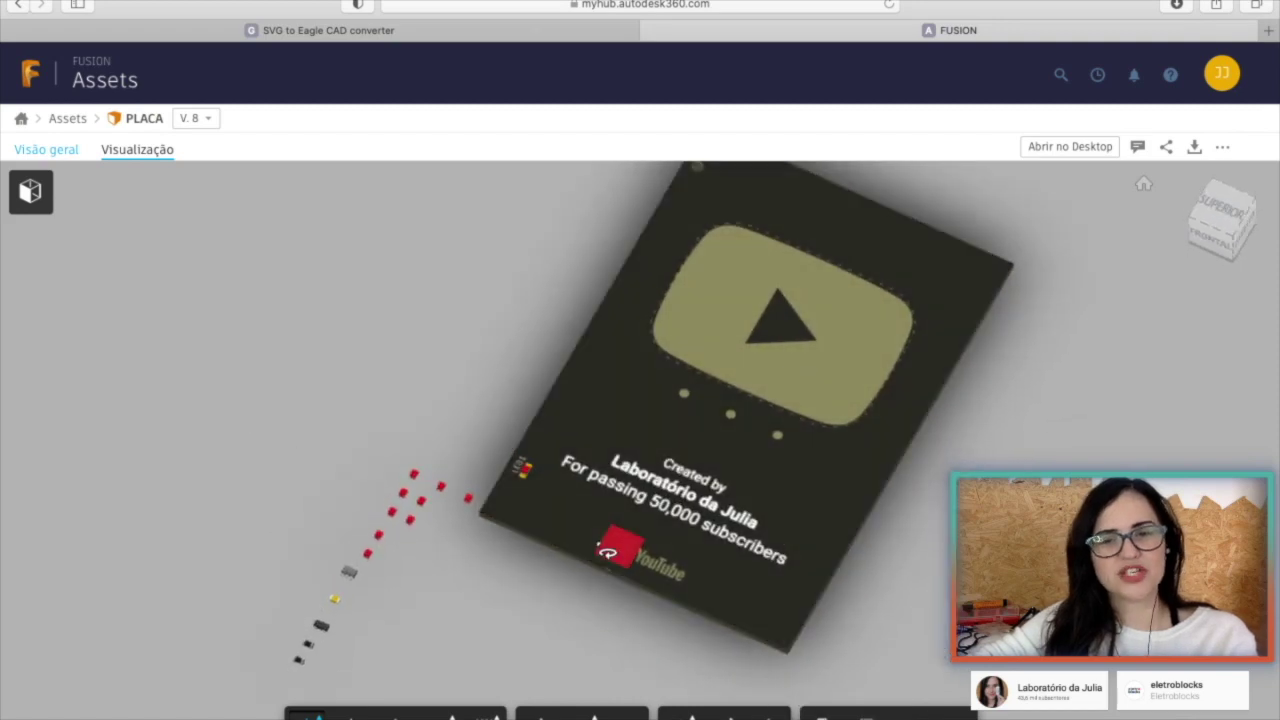
pyautogui.scroll(-5, 648, 591)
pyautogui.scroll(5, 648, 591)
pyautogui.scroll(5, 629, 534)
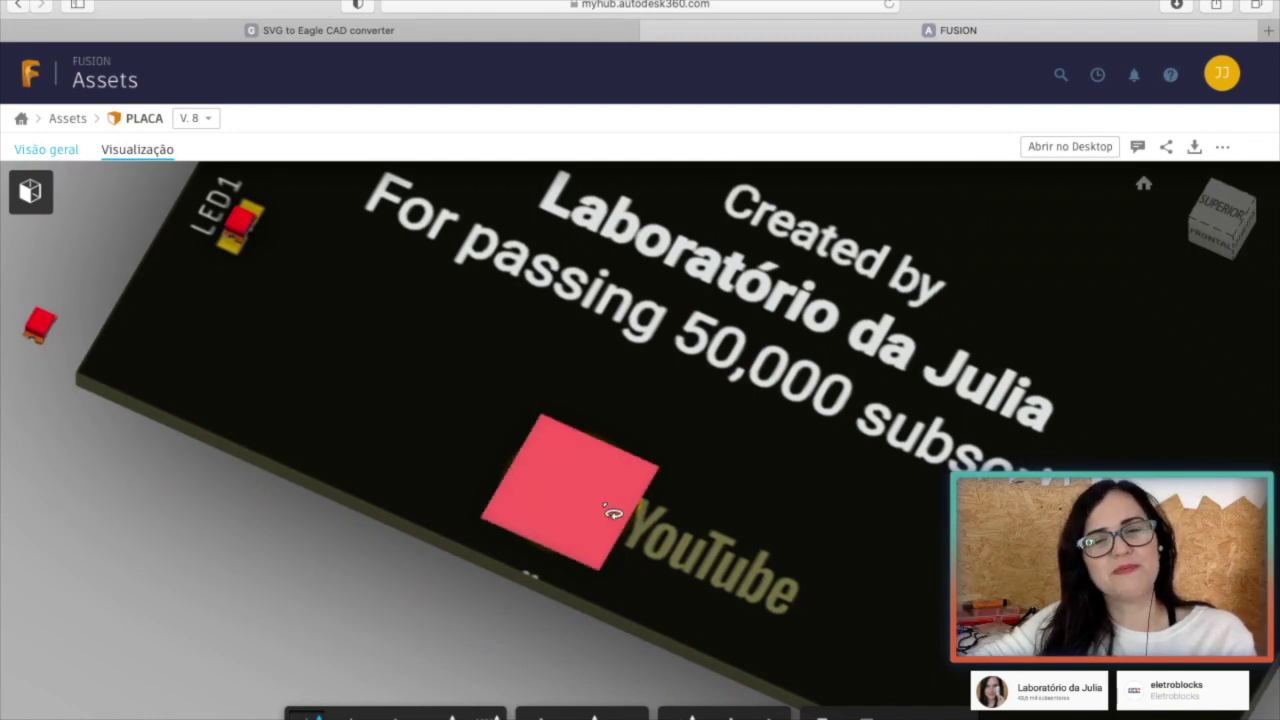
pyautogui.scroll(3, 612, 512)
pyautogui.scroll(-5, 612, 512)
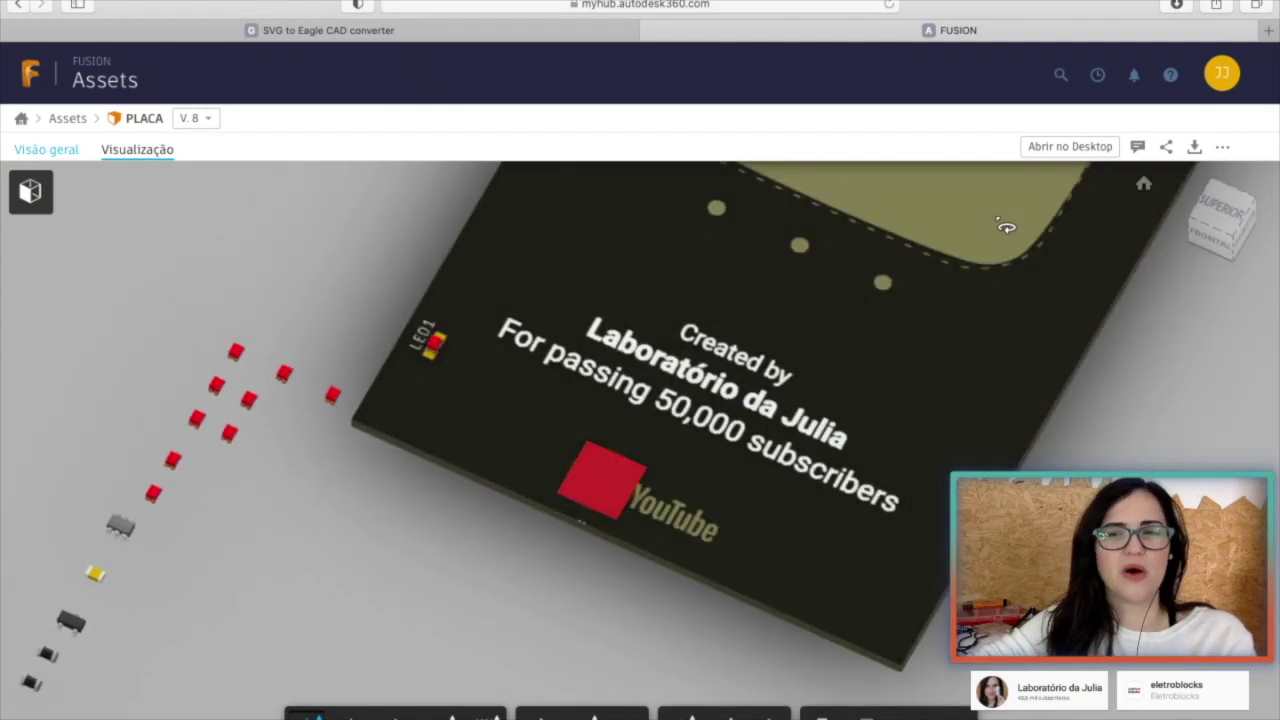
pyautogui.scroll(-2, 995, 220)
pyautogui.click(1143, 184)
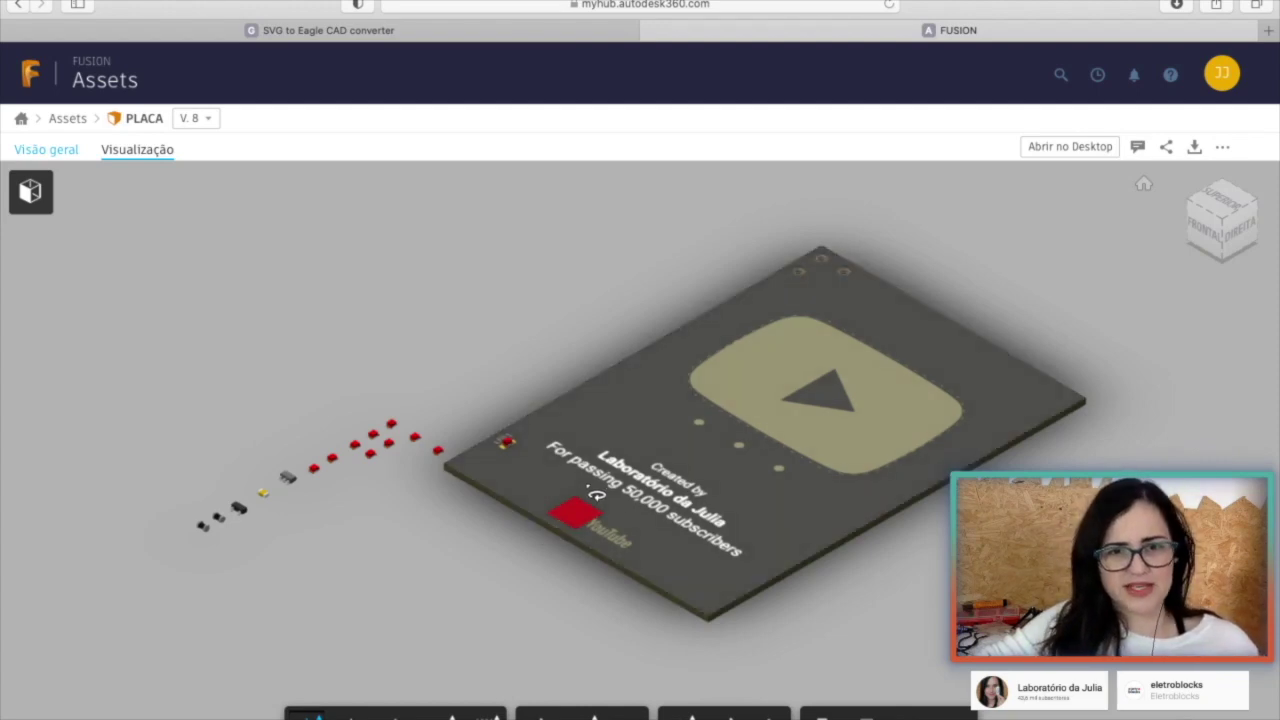
pyautogui.moveTo(595, 494); pyautogui.dragTo(795, 497)
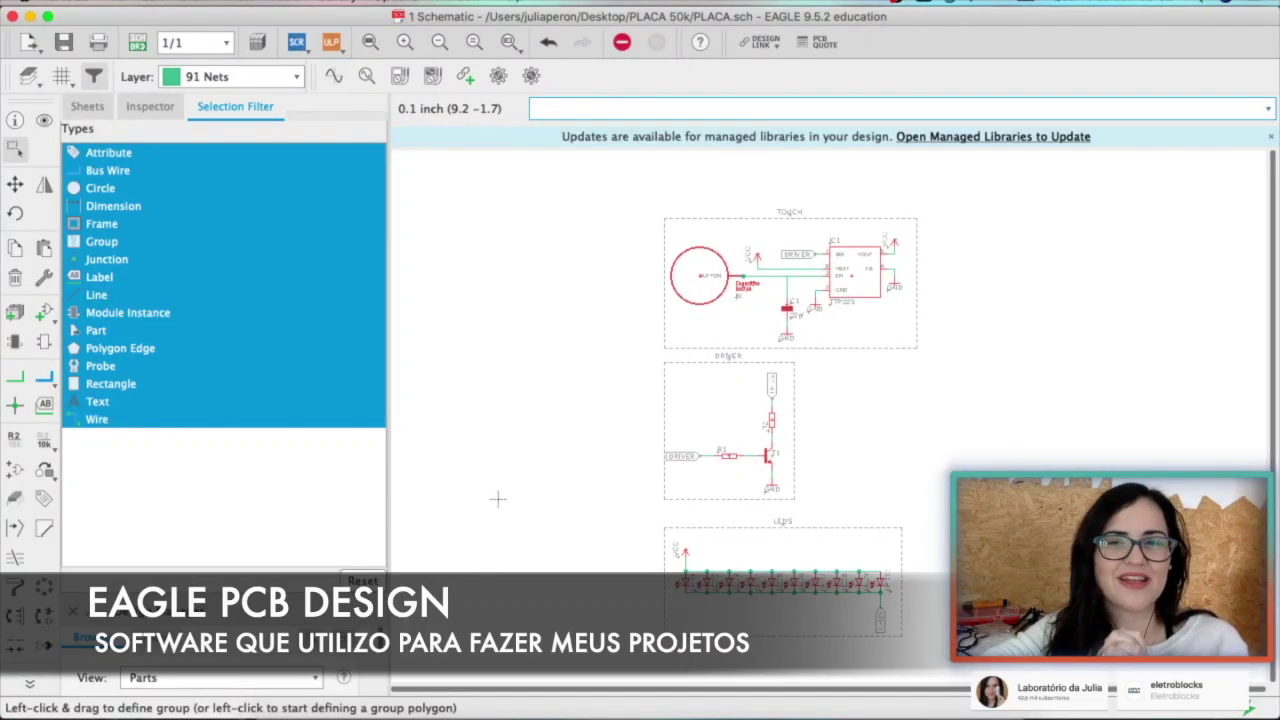
# - Zoom around the PLACA schematic to inspect the TOUCH, DRIVER and LEDS circuit blocks
pyautogui.scroll(1, 1163, 341)
pyautogui.scroll(2, 1163, 340)
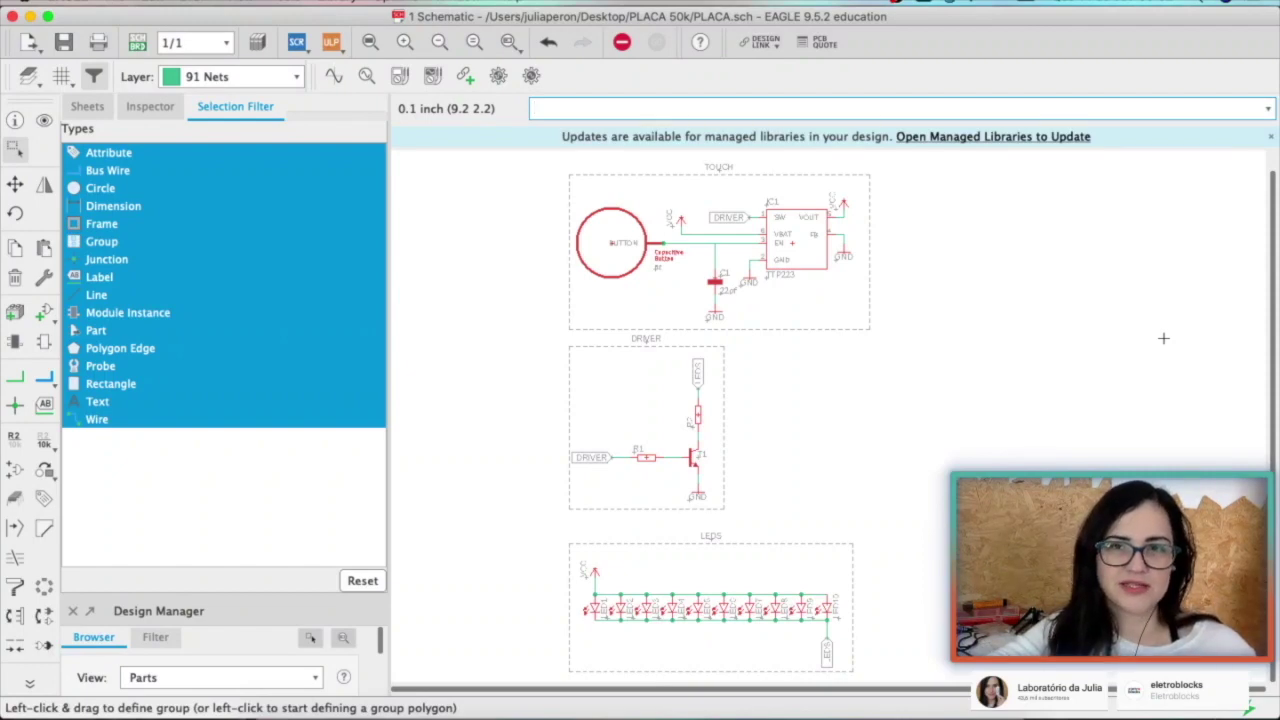
pyautogui.scroll(2, 849, 399)
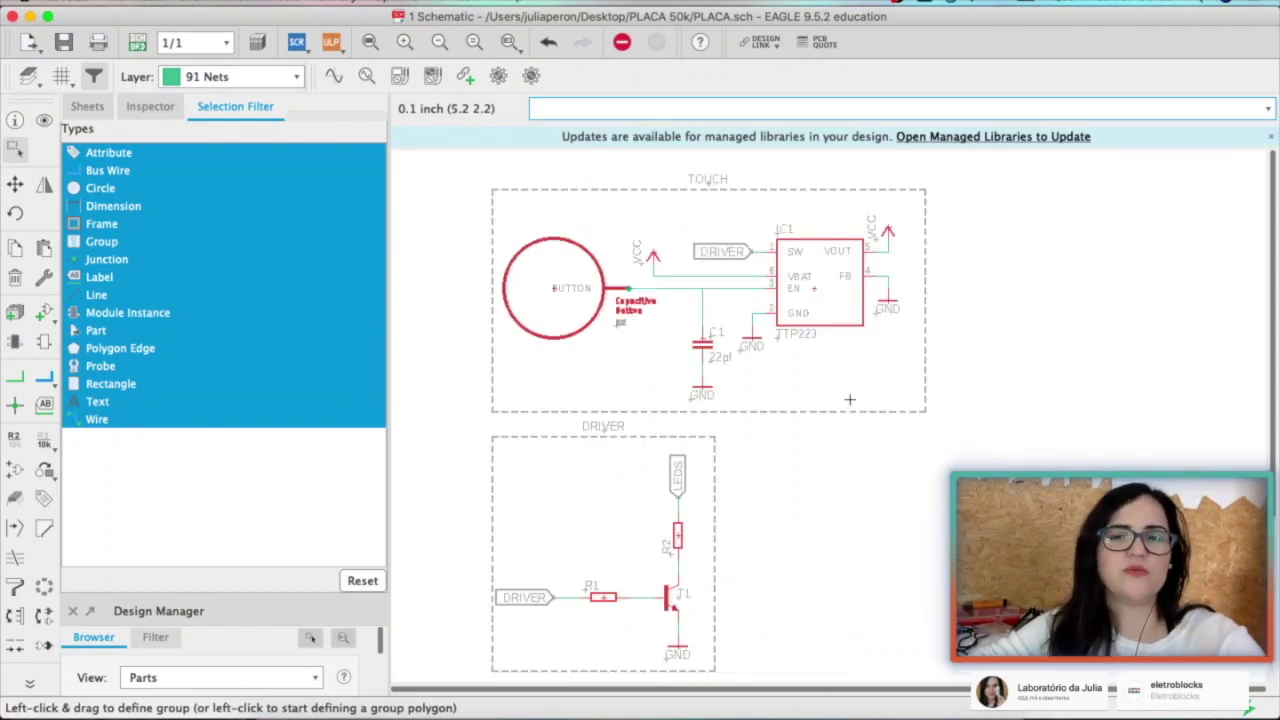
pyautogui.scroll(-3, 849, 399)
pyautogui.scroll(-2, 849, 400)
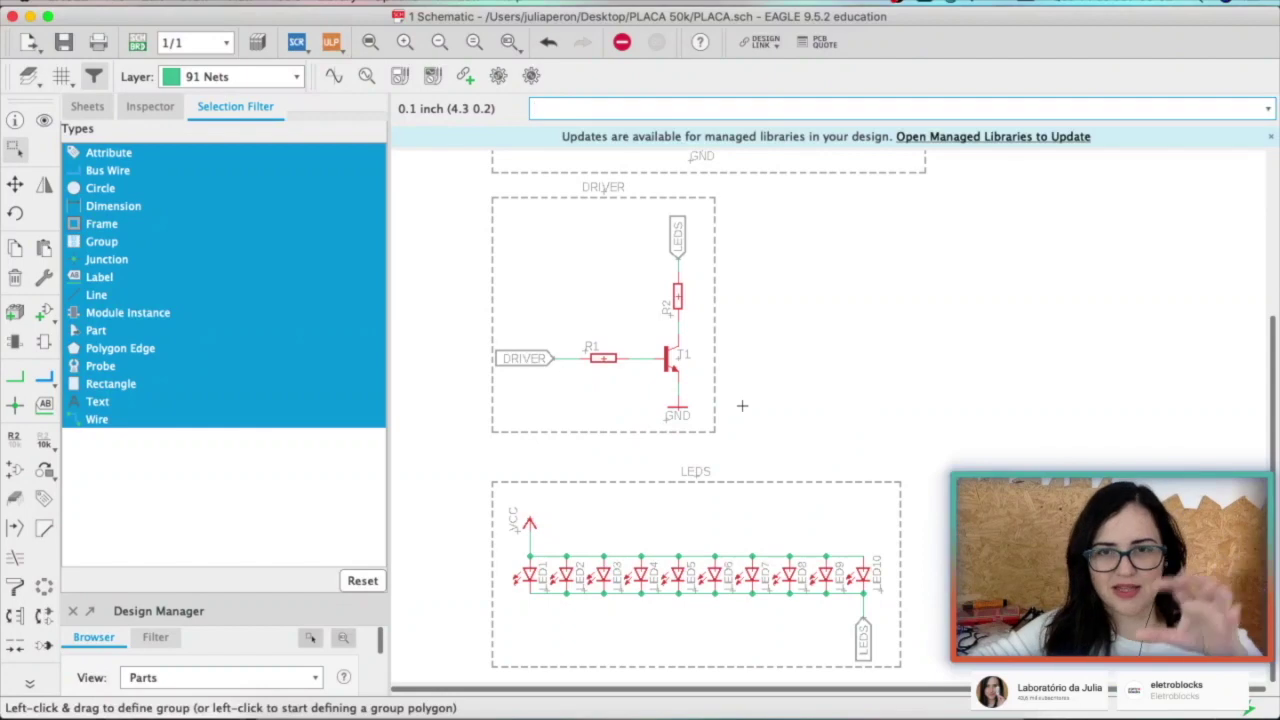
pyautogui.scroll(2, 742, 405)
pyautogui.scroll(2, 710, 340)
pyautogui.scroll(1, 685, 295)
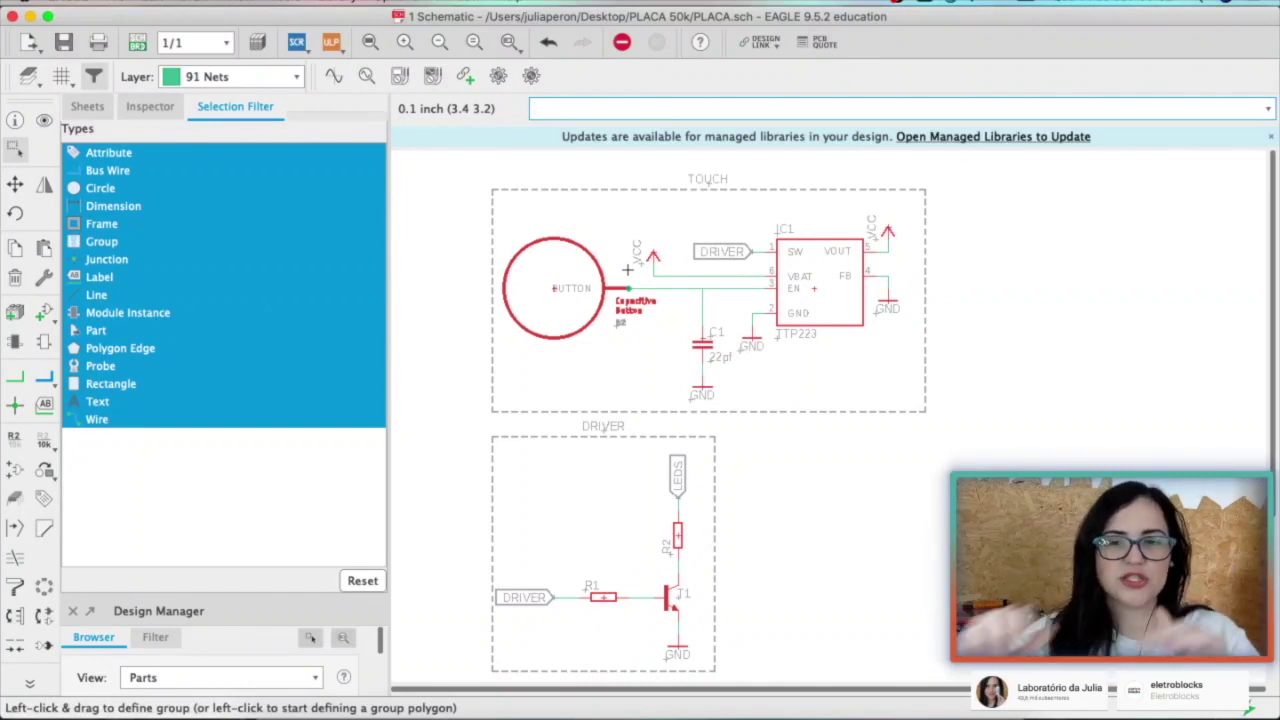
pyautogui.scroll(-2, 615, 320)
pyautogui.scroll(-3, 599, 386)
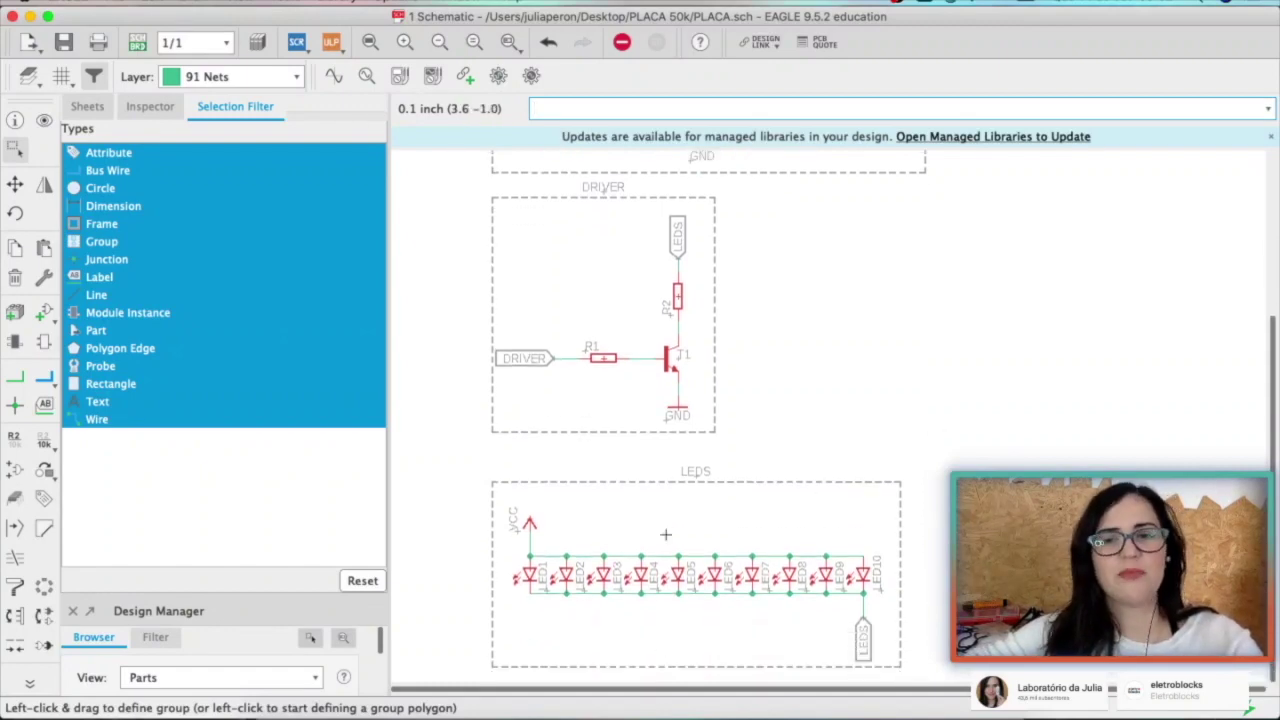
pyautogui.scroll(5, 913, 343)
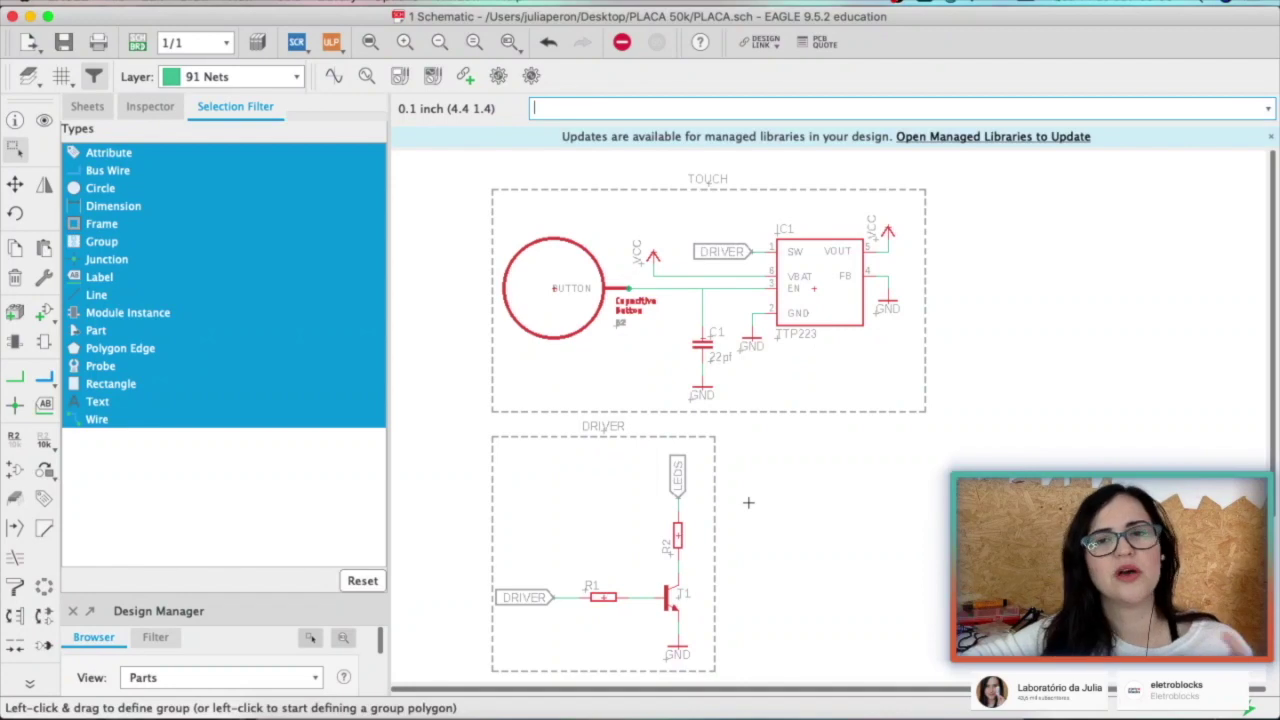
pyautogui.scroll(3, 652, 403)
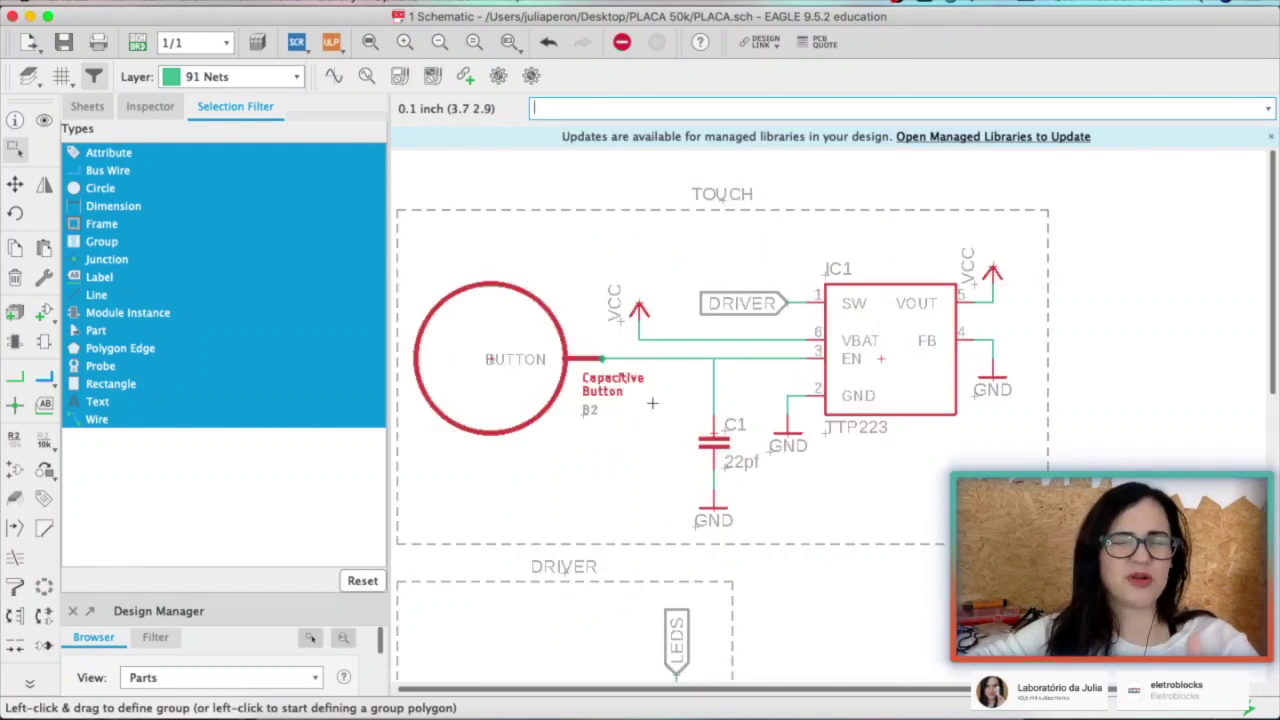
pyautogui.scroll(-4, 652, 403)
pyautogui.scroll(-3, 652, 403)
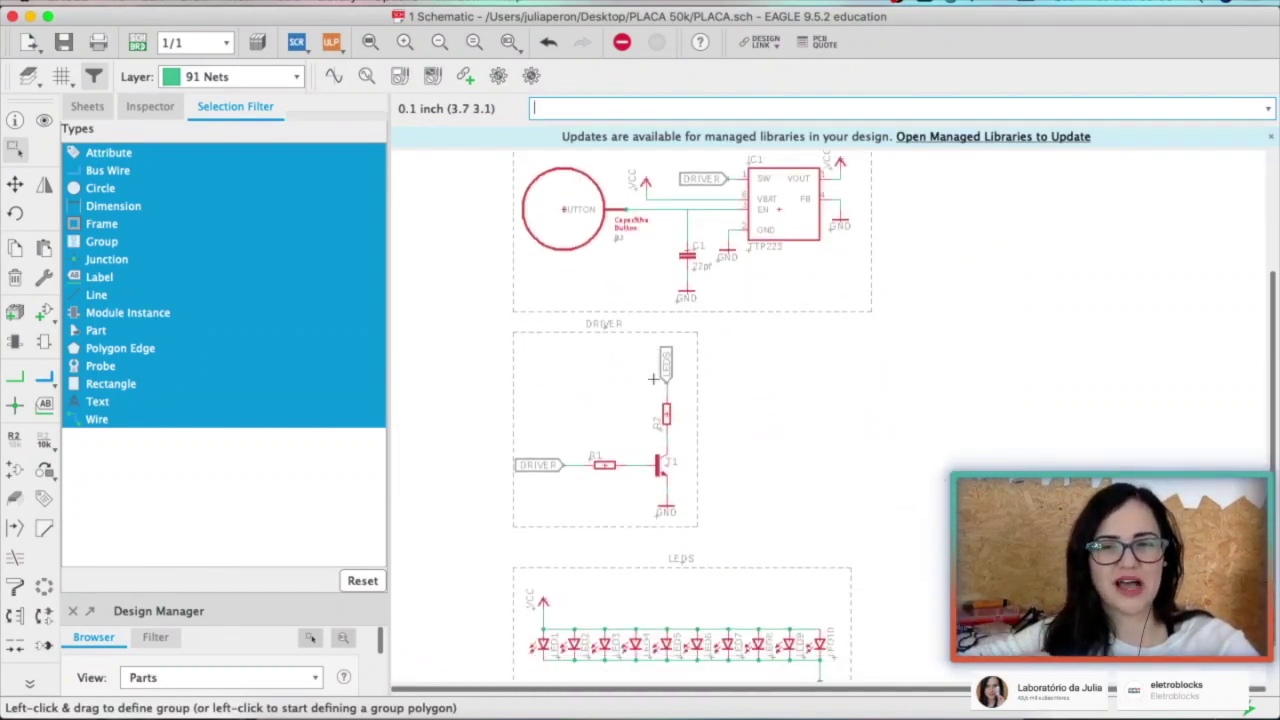
pyautogui.scroll(-1, 652, 378)
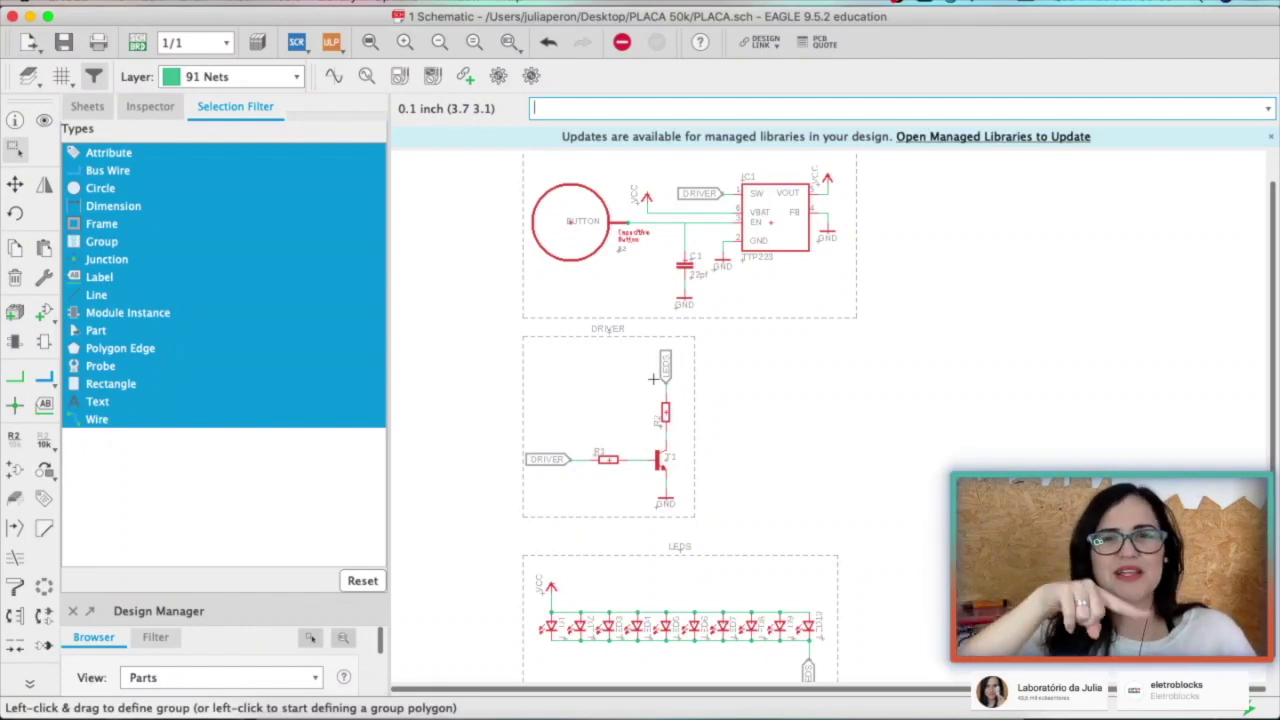
pyautogui.scroll(2, 653, 378)
pyautogui.scroll(3, 656, 375)
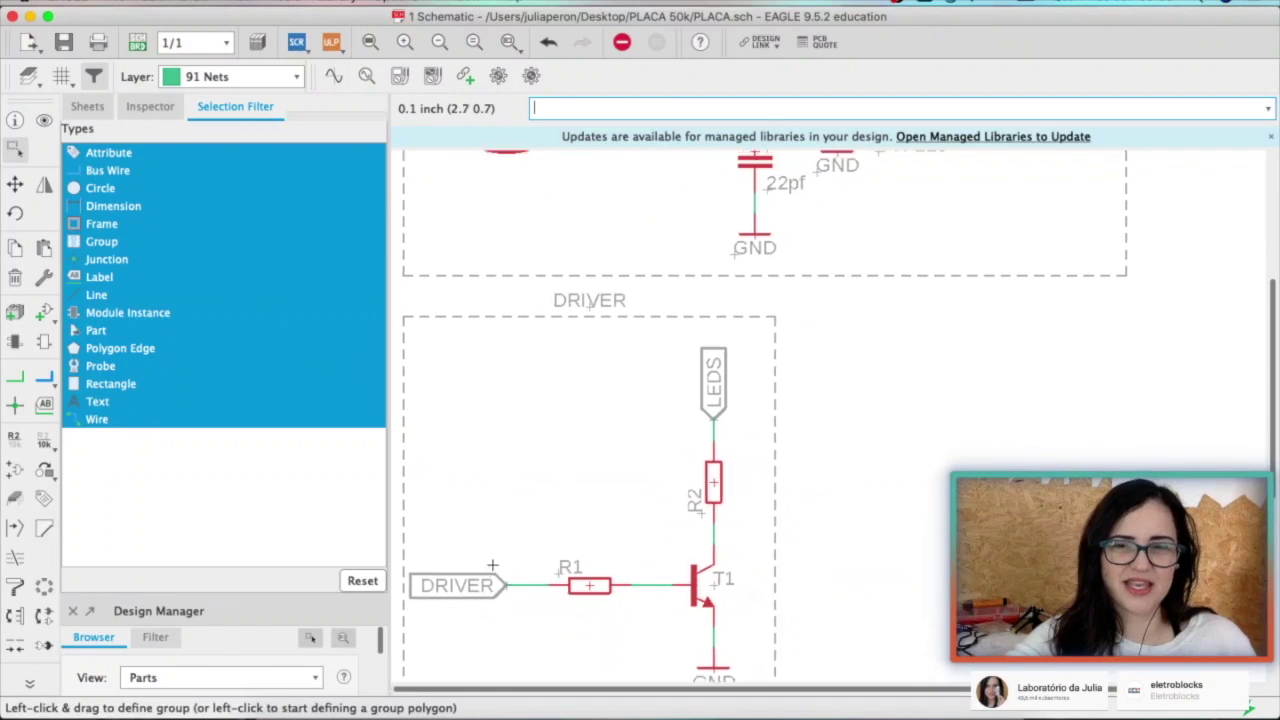
pyautogui.scroll(5, 537, 402)
pyautogui.scroll(-5, 775, 343)
pyautogui.scroll(-5, 775, 343)
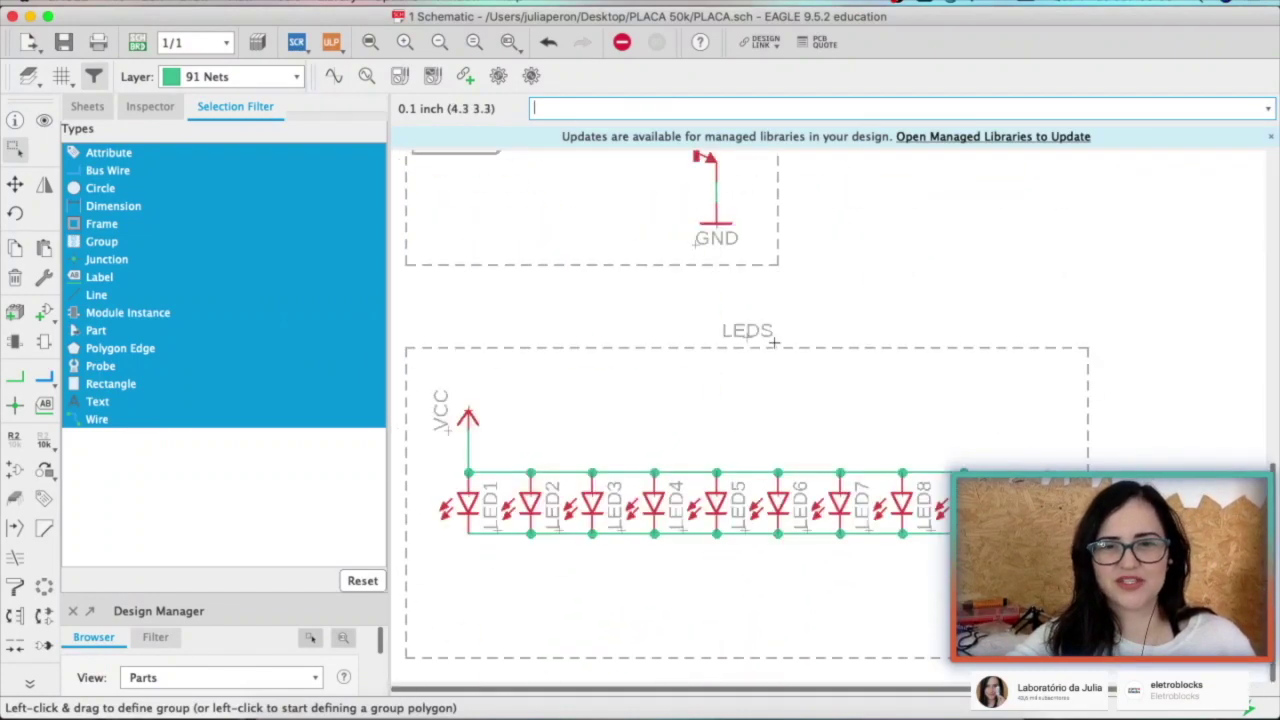
pyautogui.scroll(2, 748, 336)
pyautogui.scroll(2, 748, 336)
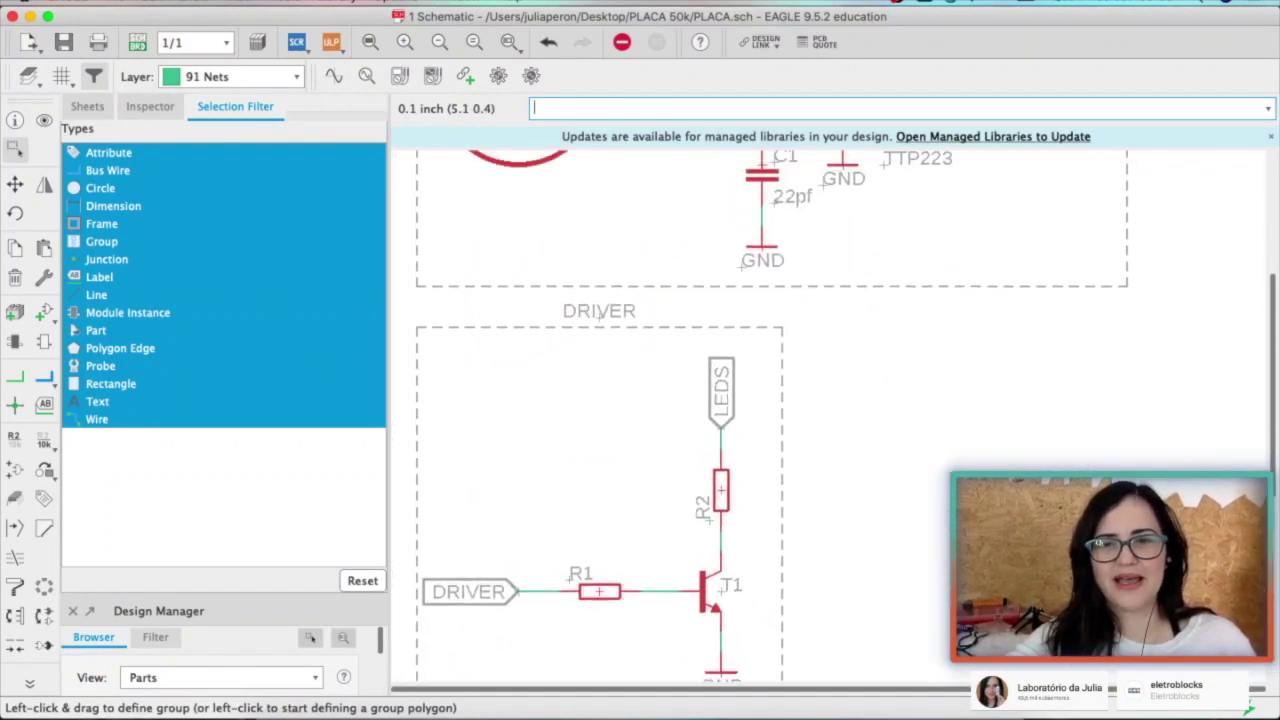
pyautogui.scroll(1, 748, 336)
pyautogui.scroll(-2, 1072, 458)
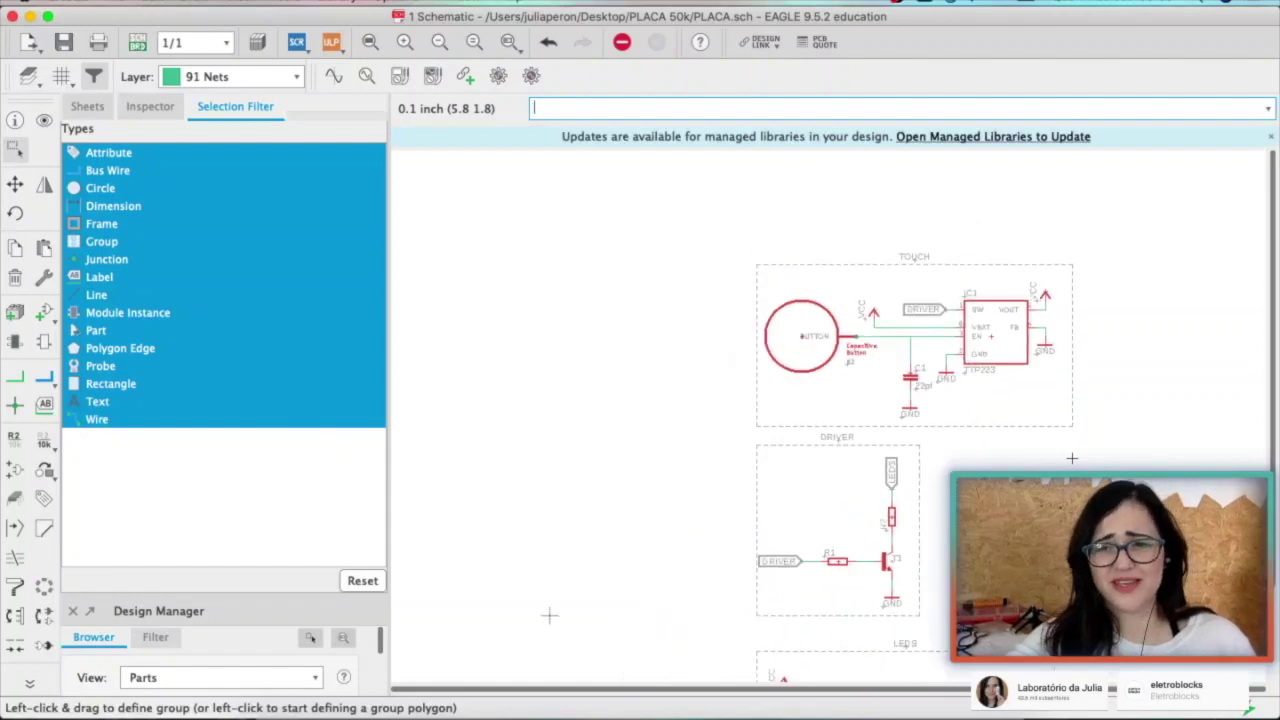
pyautogui.hscroll(2, 420, 628)
pyautogui.scroll(3, 420, 628)
pyautogui.scroll(-2, 420, 628)
pyautogui.scroll(-2, 830, 415)
pyautogui.scroll(-3, 830, 415)
pyautogui.scroll(3, 830, 415)
pyautogui.scroll(2, 830, 415)
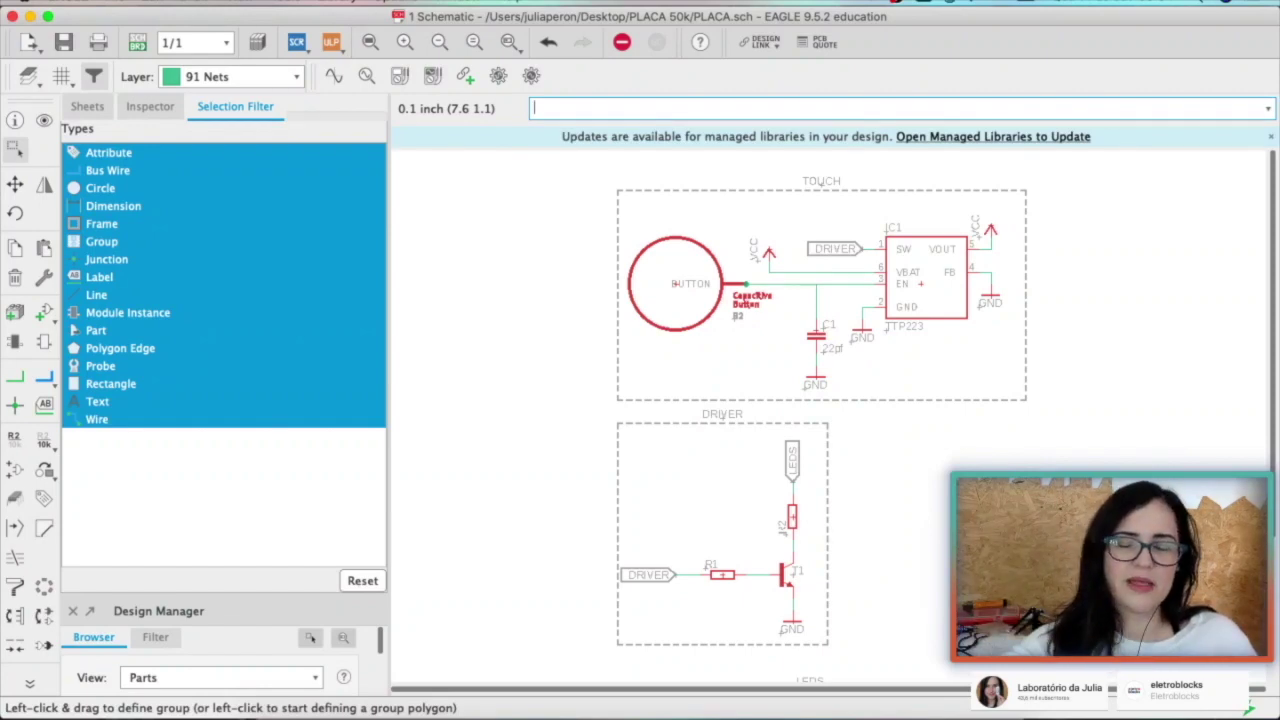
pyautogui.scroll(-1, 830, 400)
pyautogui.scroll(-5, 830, 400)
pyautogui.scroll(5, 830, 400)
pyautogui.scroll(1, 830, 400)
pyautogui.scroll(-5, 830, 400)
pyautogui.scroll(2, 830, 400)
pyautogui.scroll(2, 830, 400)
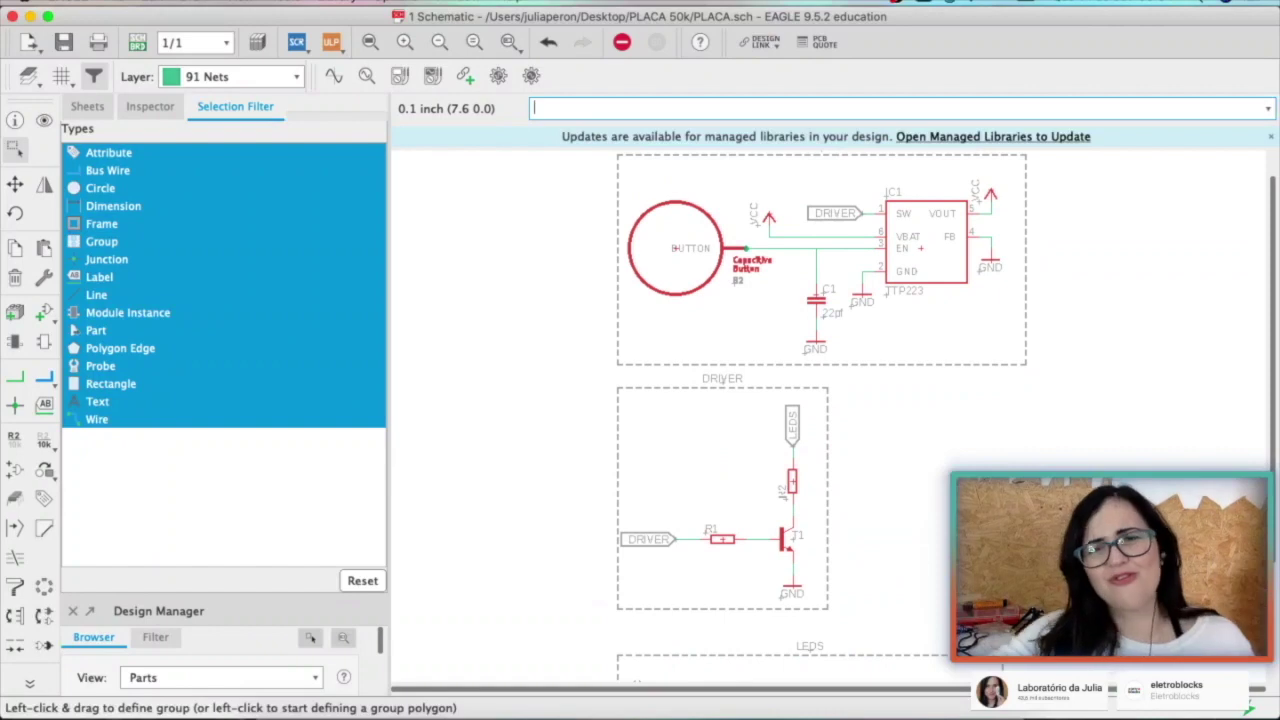
pyautogui.click(141, 42)
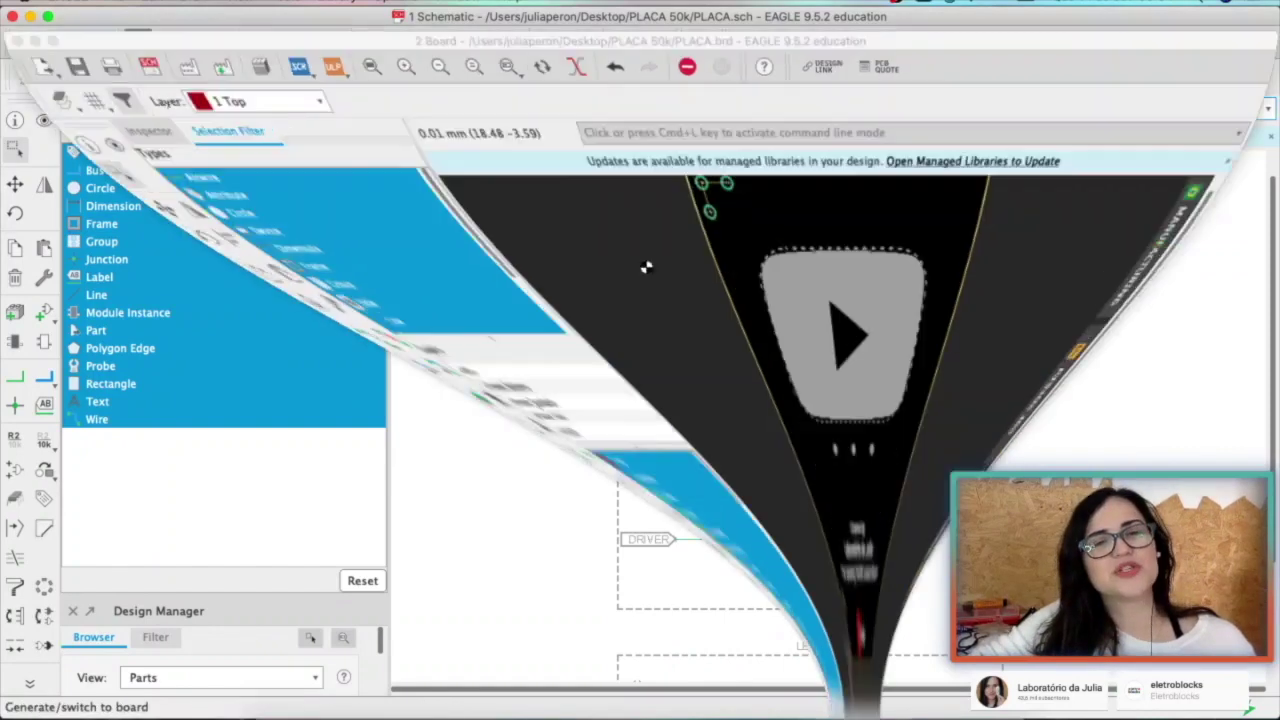
# - Fit the PLACA board into view and zoom in on the play-button outline
pyautogui.scroll(1, 976, 342)
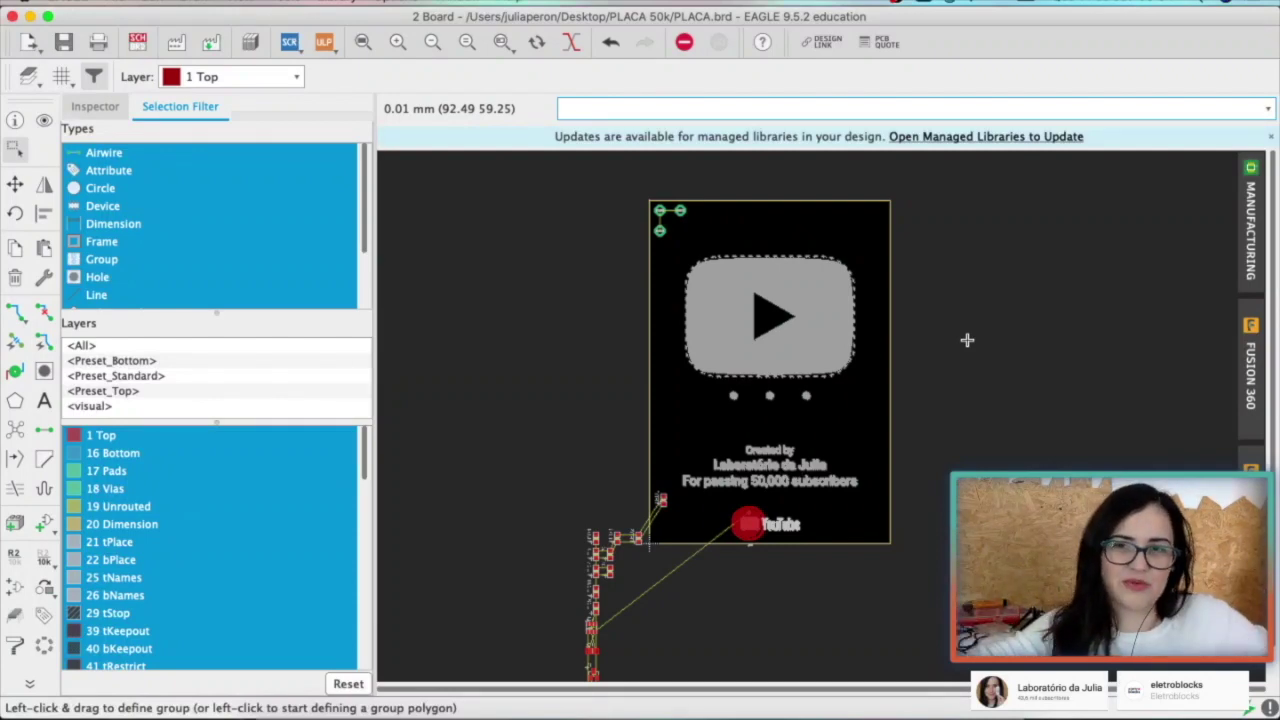
pyautogui.click(363, 42)
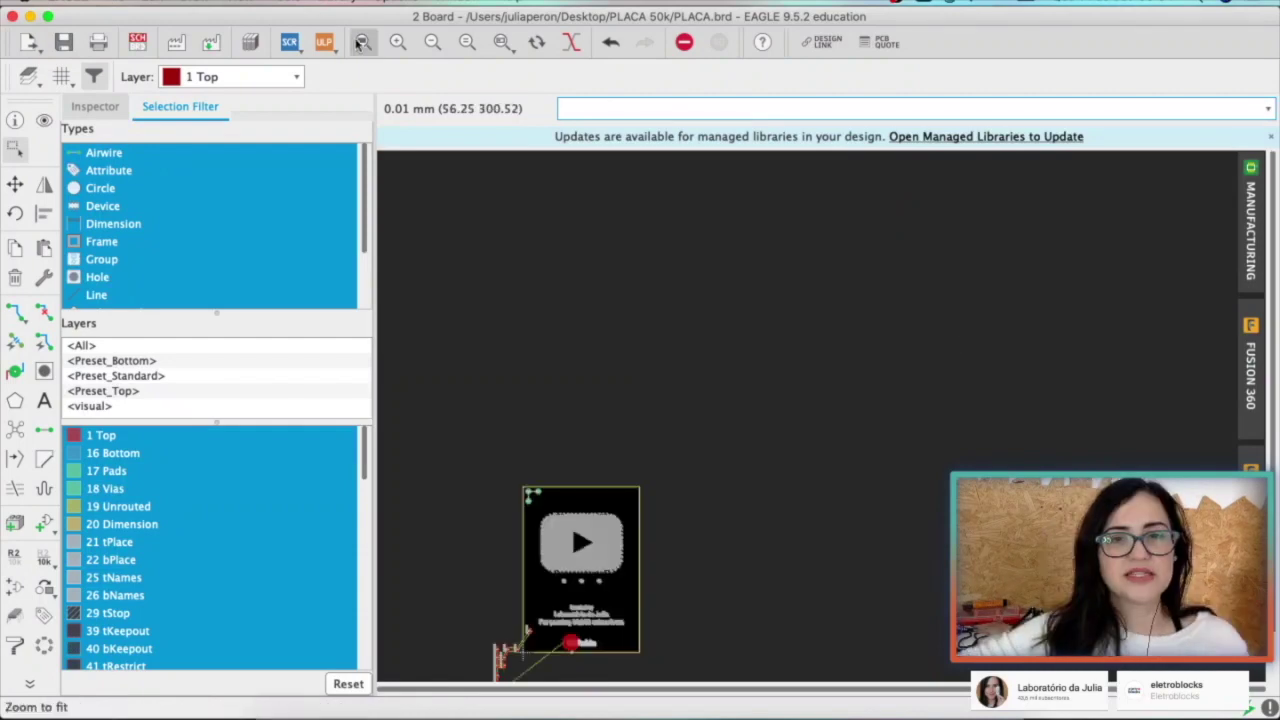
pyautogui.scroll(3, 520, 580)
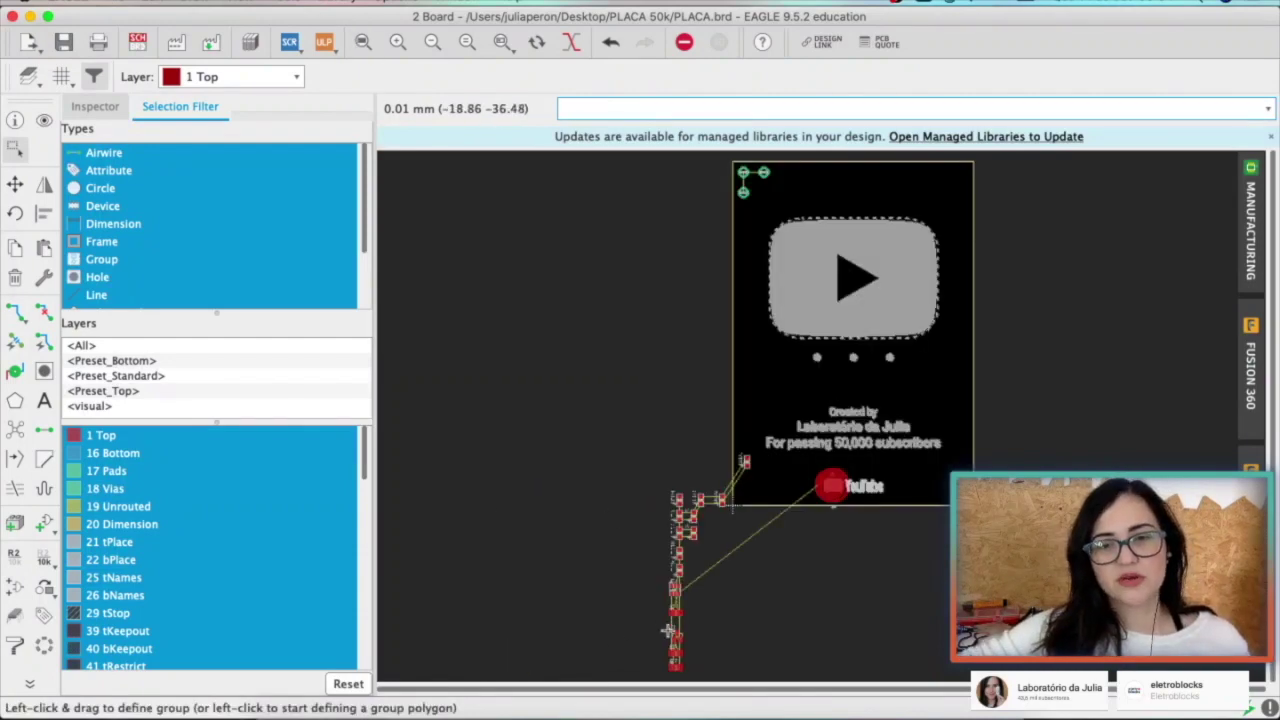
pyautogui.scroll(3, 675, 632)
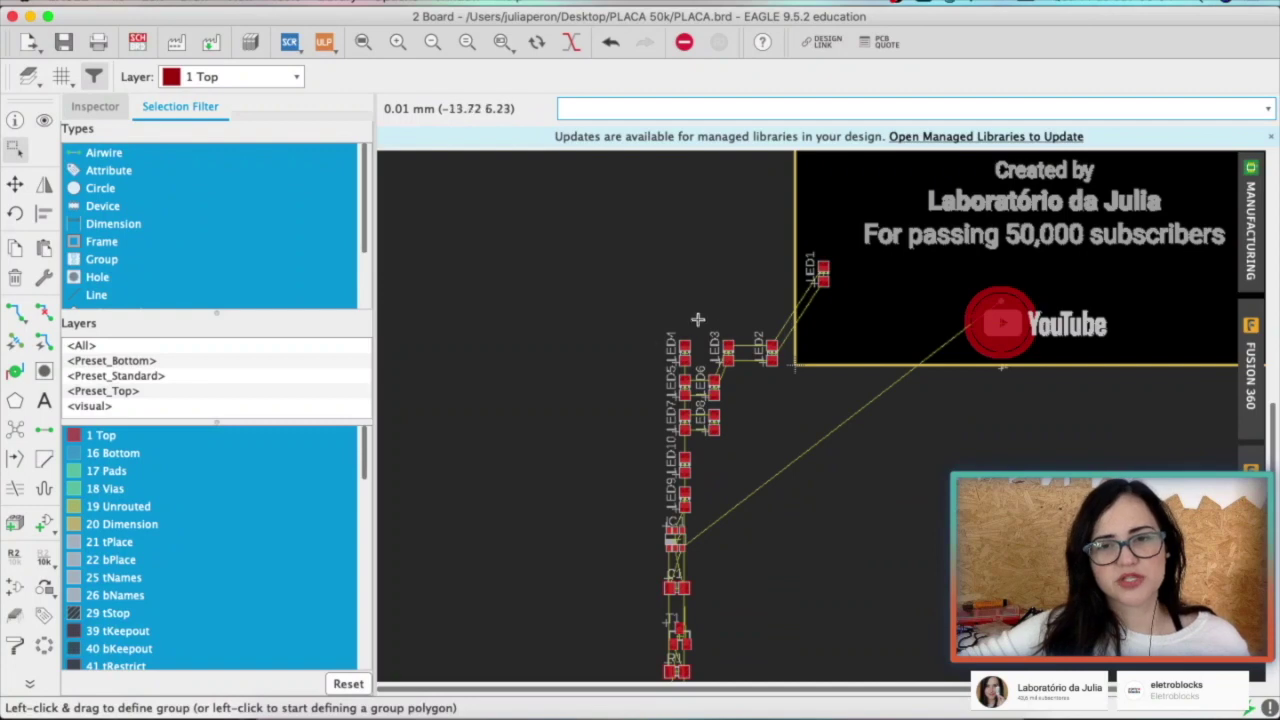
pyautogui.scroll(1, 751, 449)
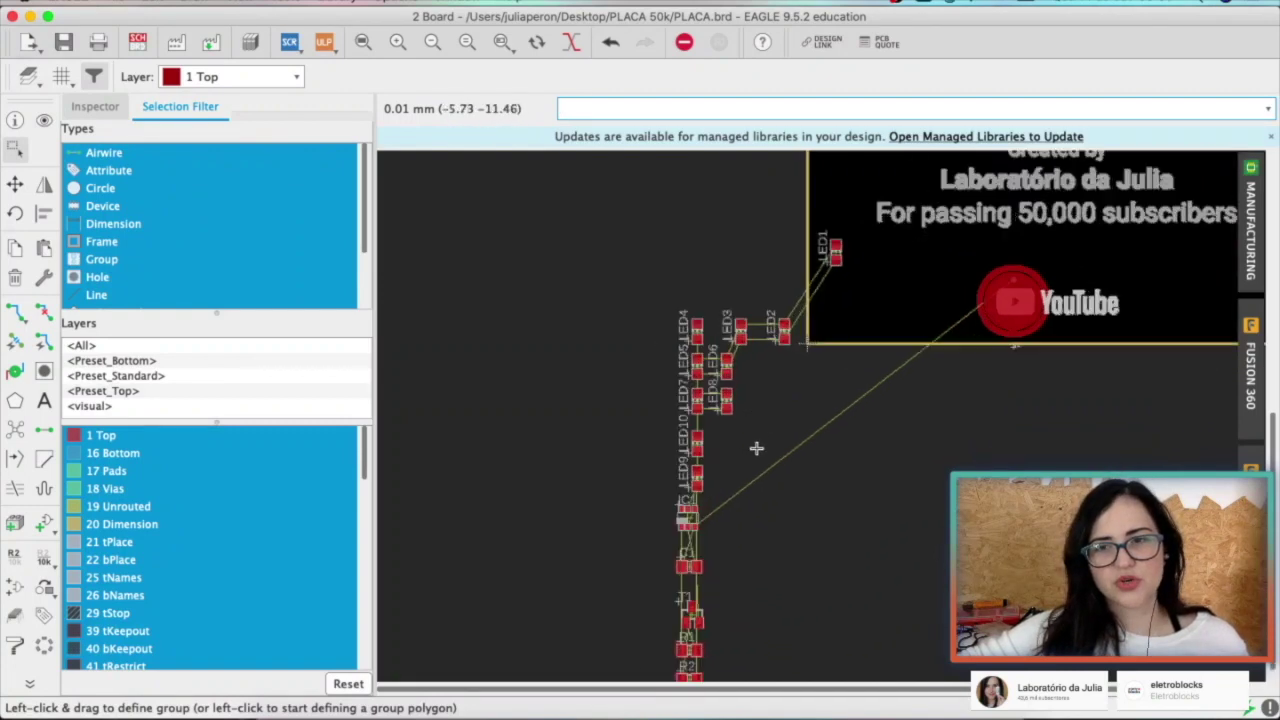
pyautogui.scroll(2, 709, 249)
pyautogui.scroll(-3, 694, 449)
pyautogui.scroll(-2, 615, 387)
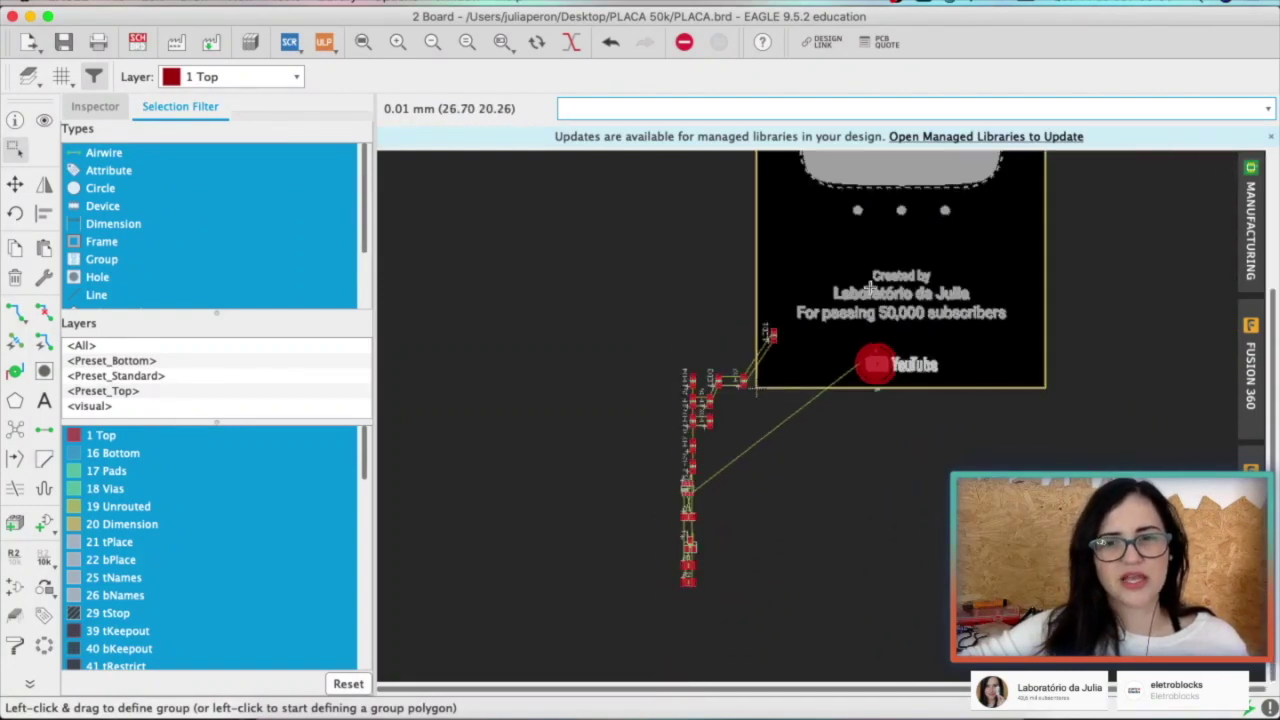
pyautogui.scroll(2, 840, 295)
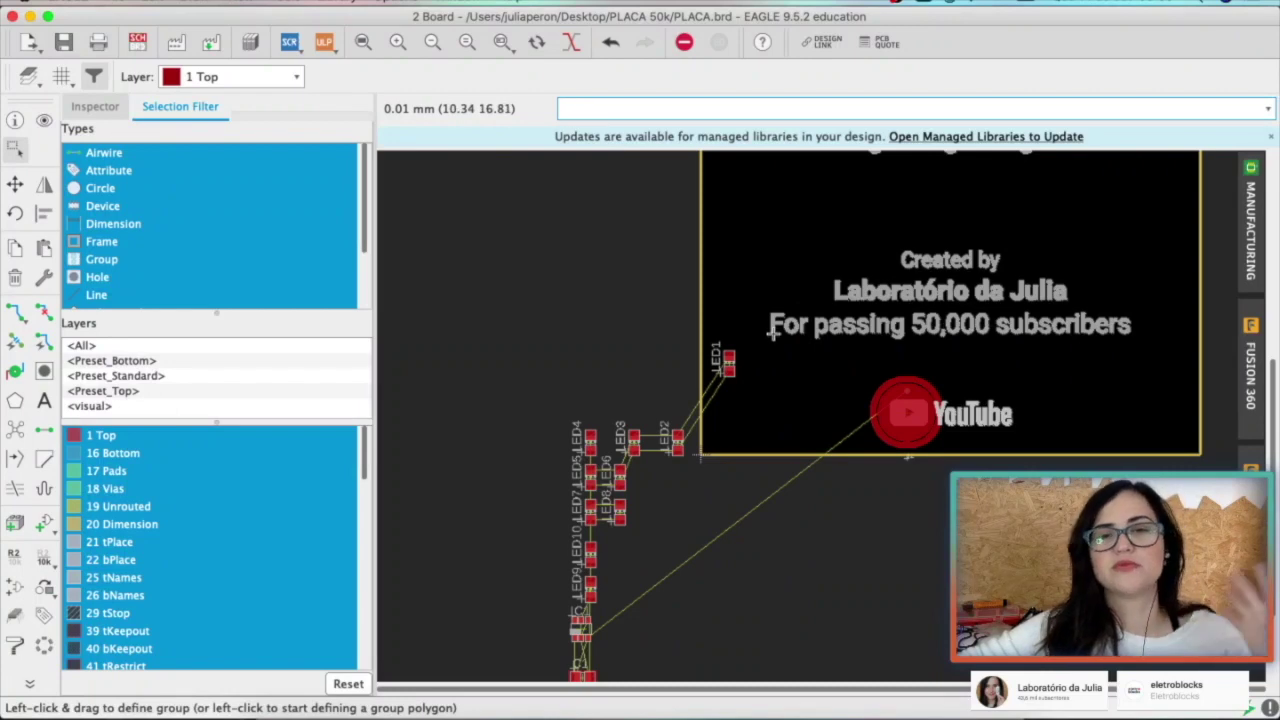
pyautogui.scroll(-1, 858, 359)
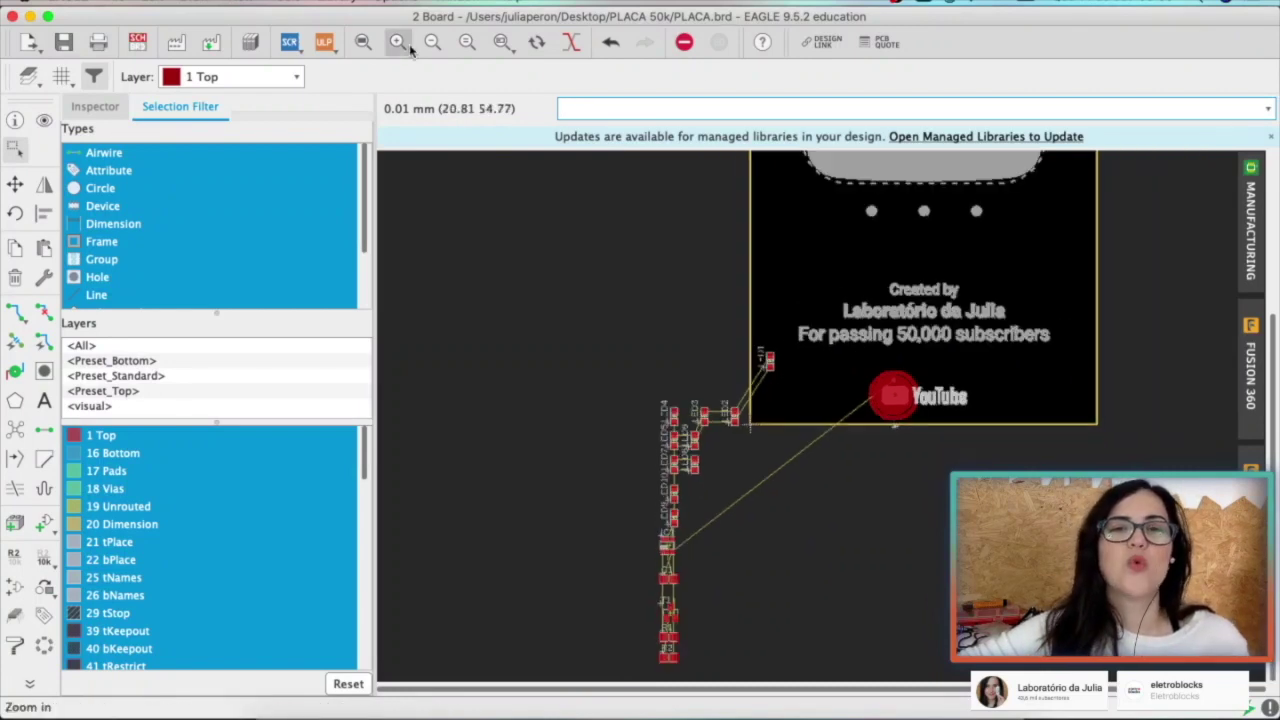
# - Refit the board and zoom around the subscriber text, YouTube logo and unplaced LEDs
pyautogui.click(363, 41)
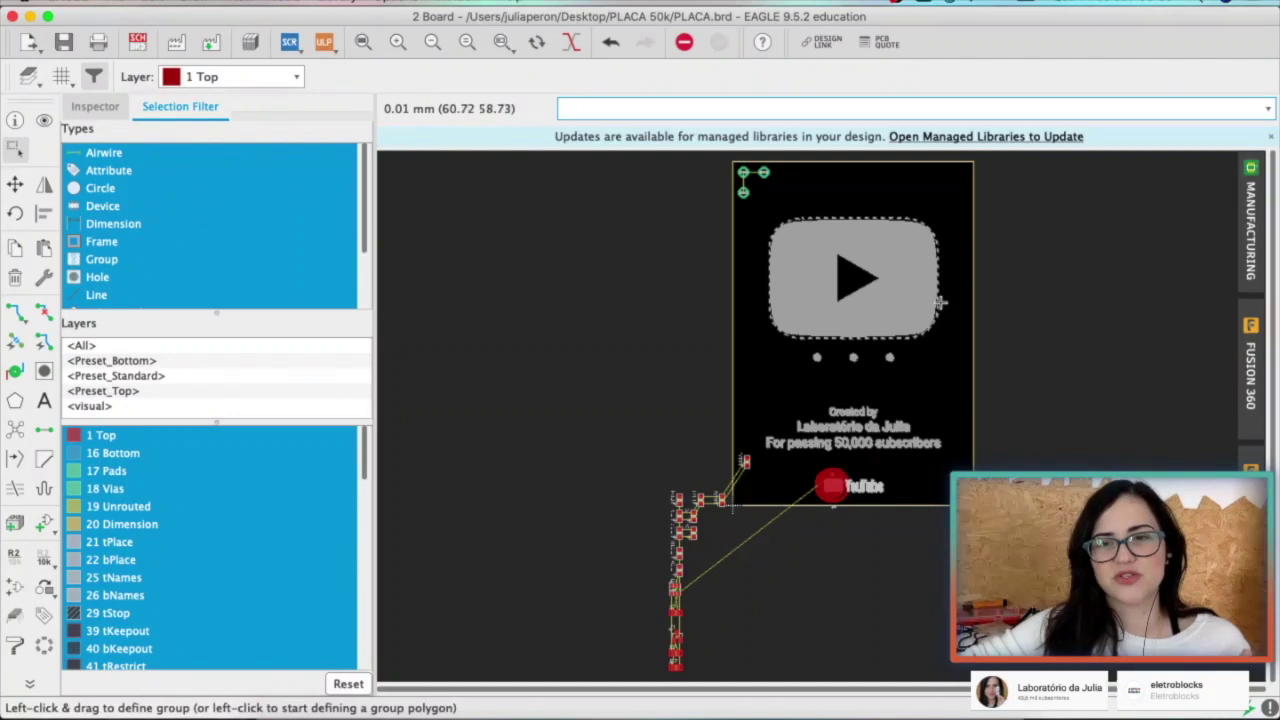
pyautogui.scroll(3, 940, 302)
pyautogui.scroll(2, 845, 280)
pyautogui.scroll(-1, 688, 533)
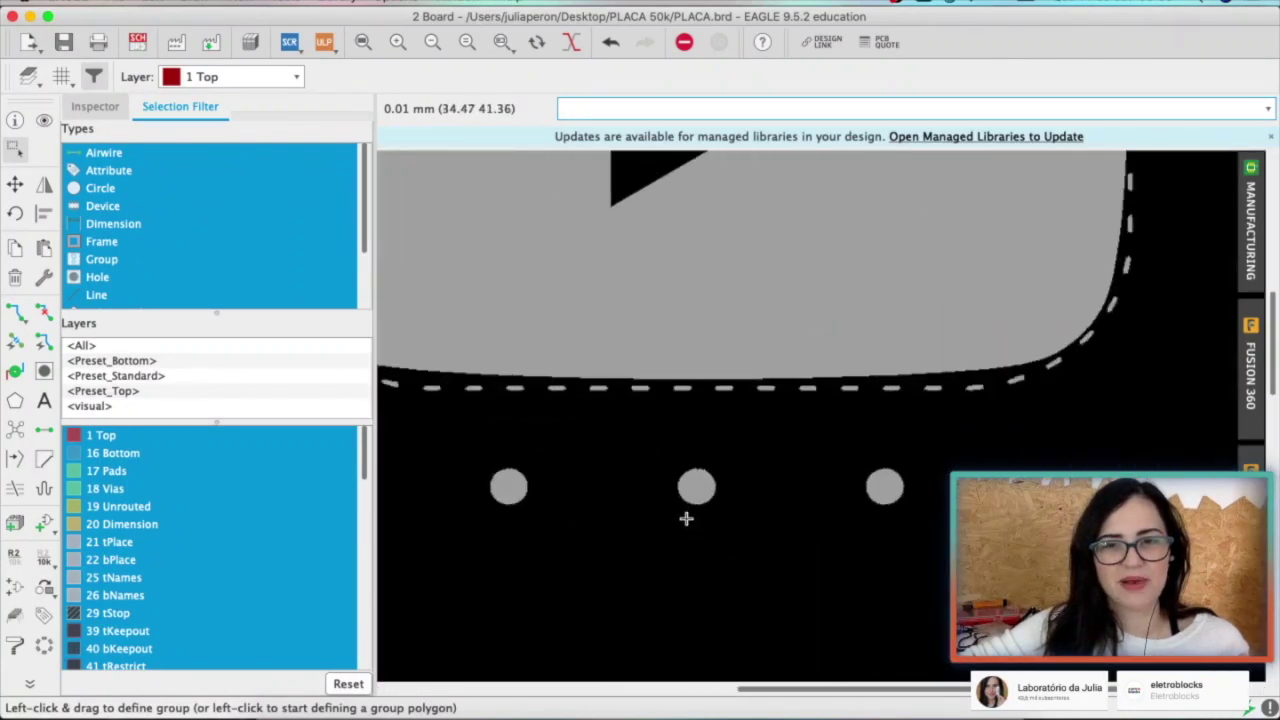
pyautogui.scroll(-1, 686, 517)
pyautogui.scroll(-1, 689, 510)
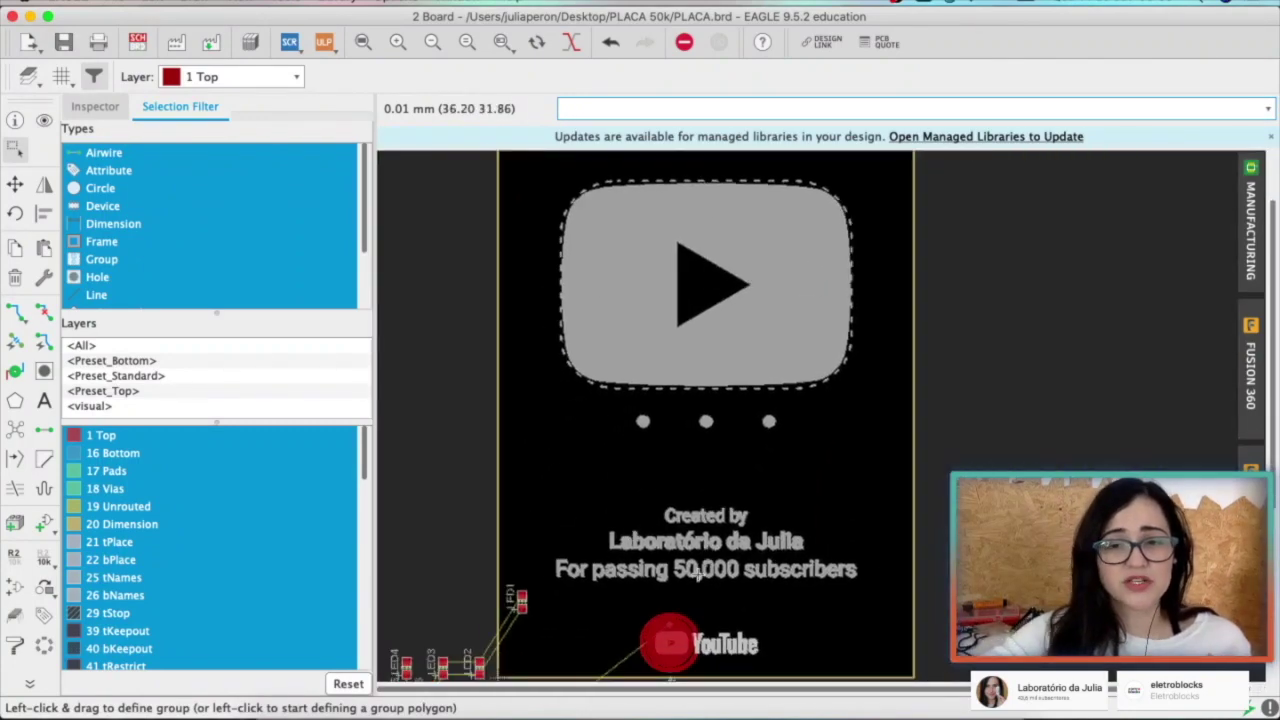
pyautogui.scroll(3, 697, 561)
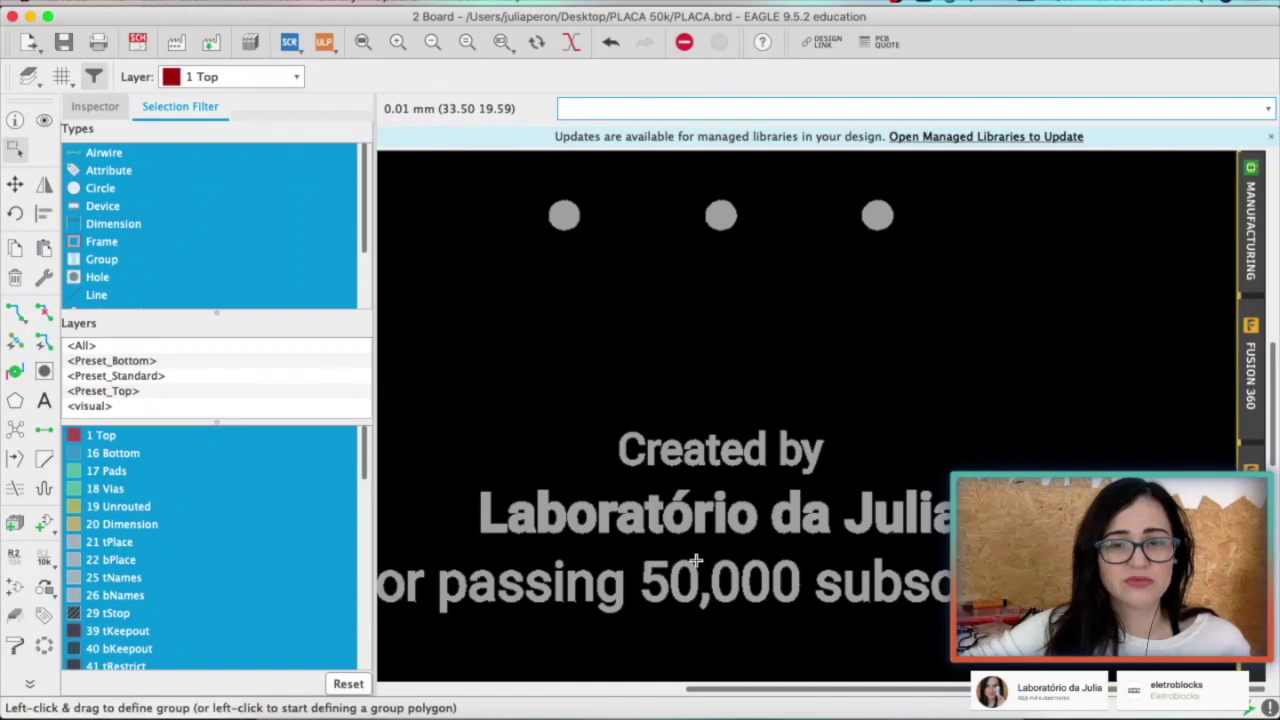
pyautogui.scroll(-1, 697, 561)
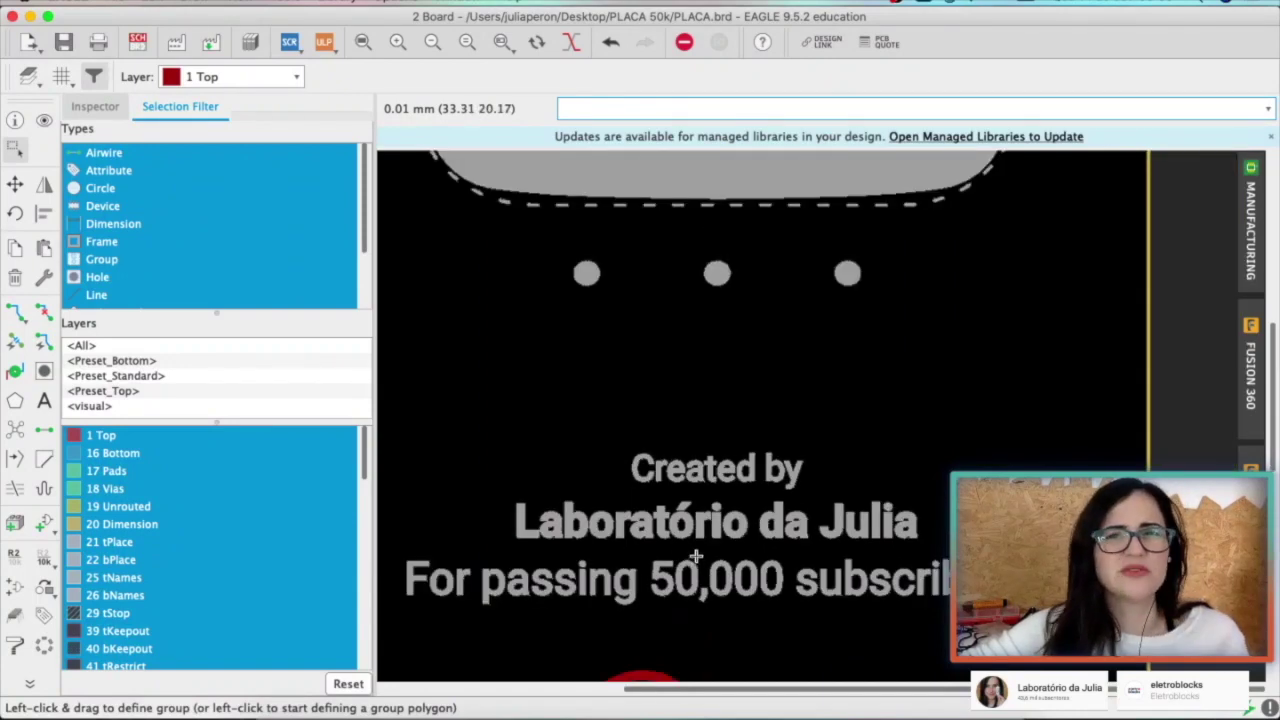
pyautogui.scroll(-1, 695, 551)
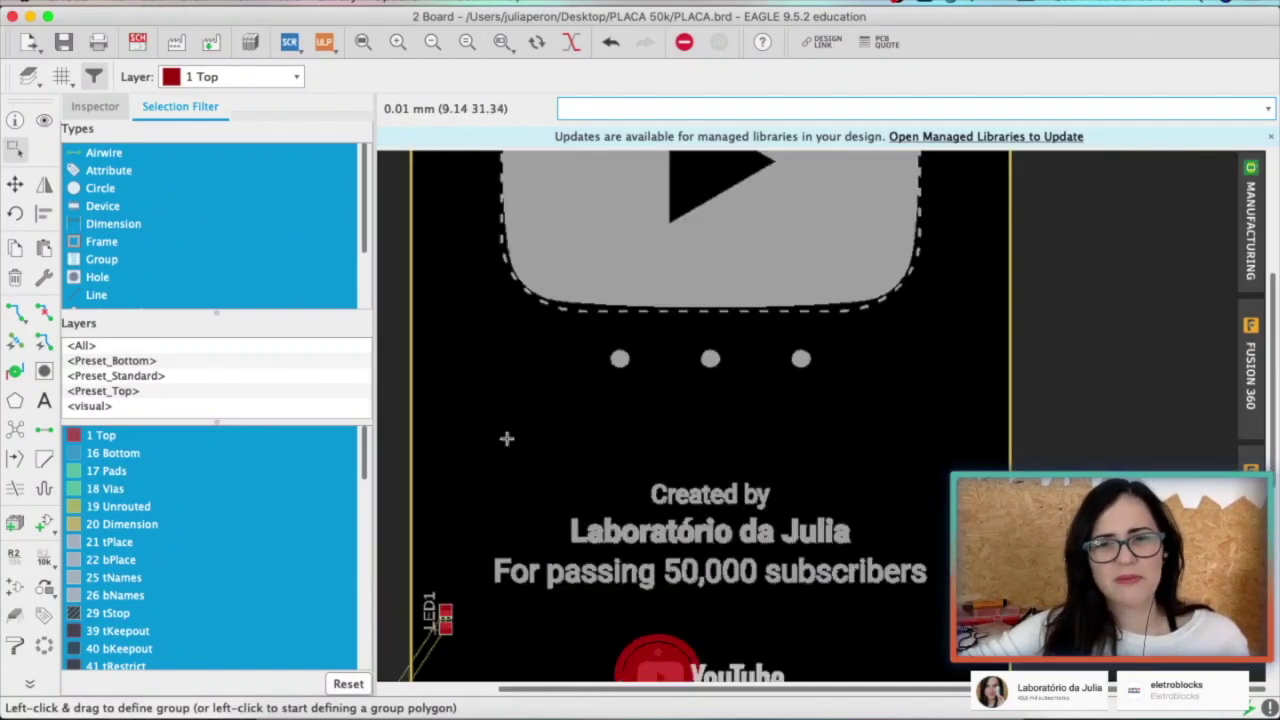
pyautogui.scroll(5, 766, 484)
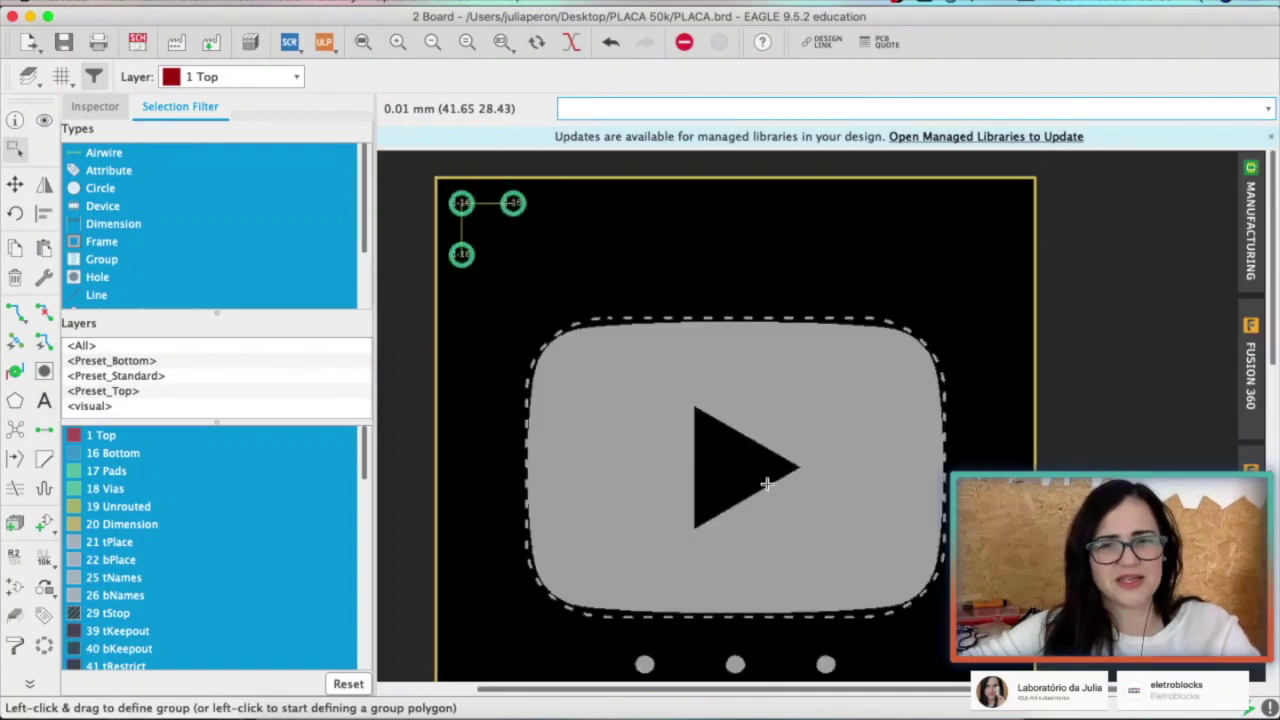
pyautogui.scroll(-10, 766, 484)
pyautogui.scroll(-3, 766, 484)
pyautogui.scroll(2, 766, 484)
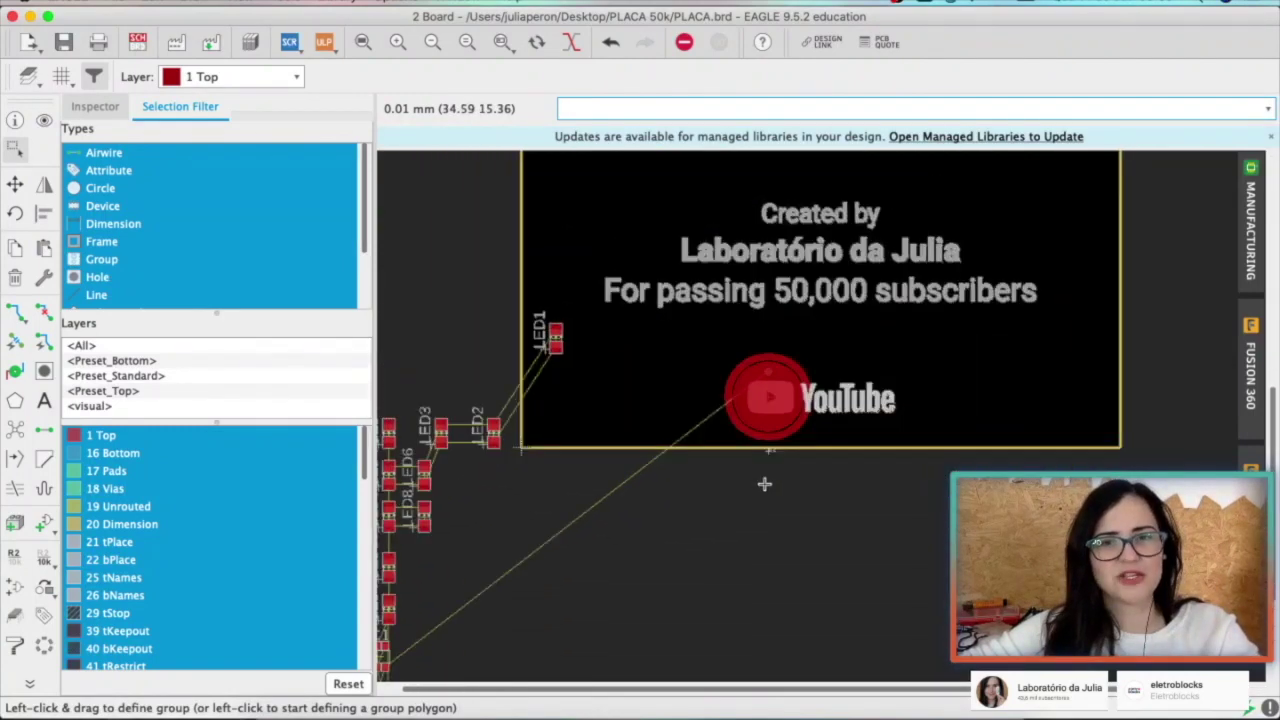
pyautogui.scroll(1, 794, 407)
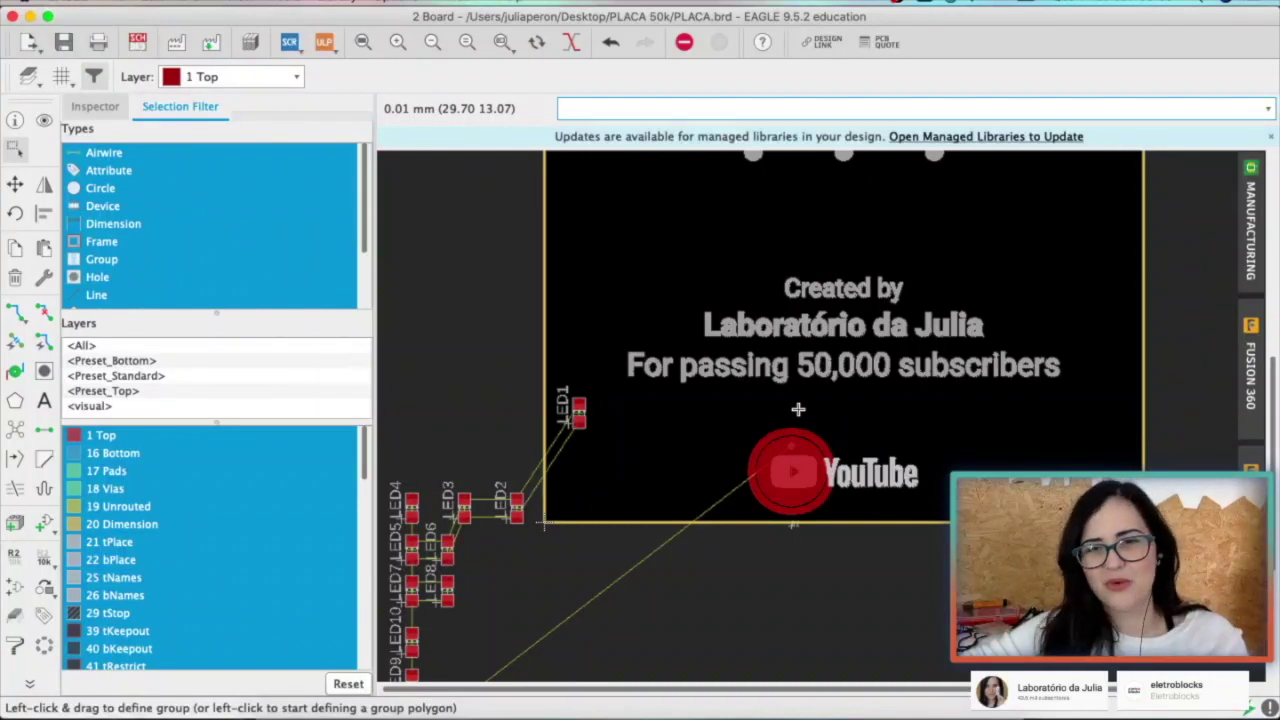
pyautogui.scroll(3, 798, 409)
pyautogui.scroll(2, 798, 409)
pyautogui.hscroll(3, 798, 409)
pyautogui.scroll(5, 799, 409)
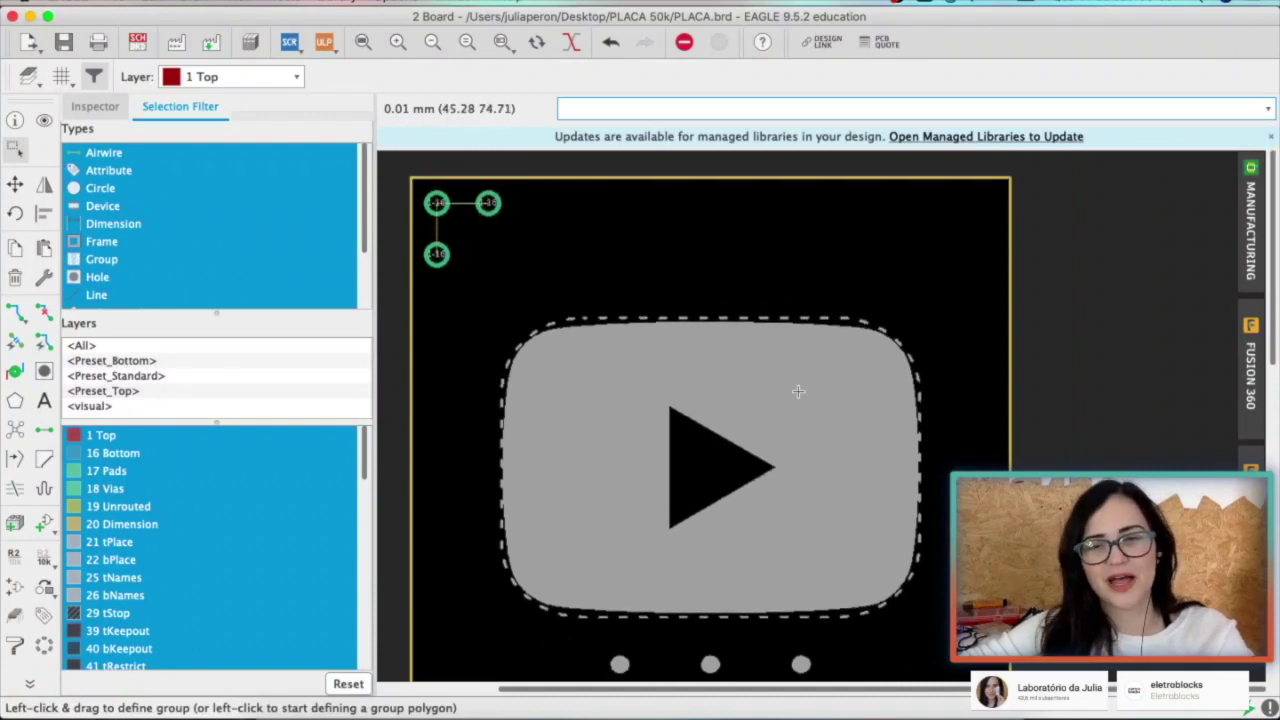
pyautogui.scroll(-2, 798, 391)
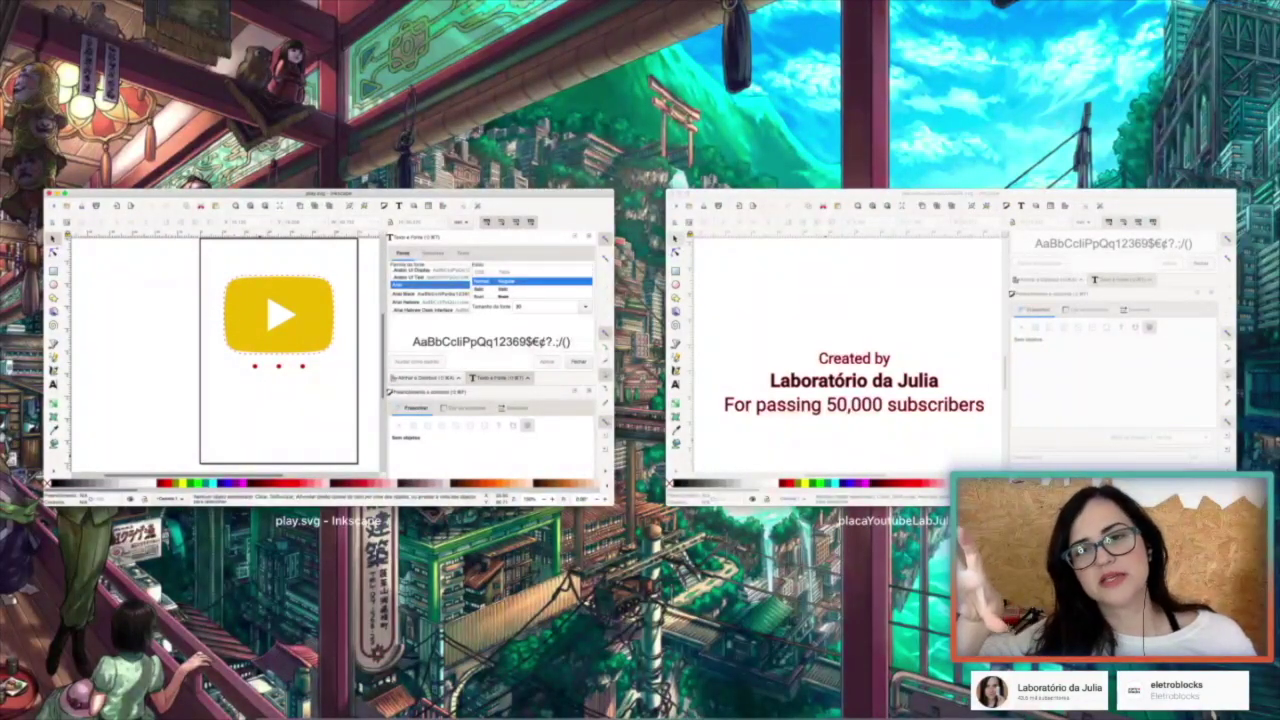
# - Bring up play.svg and select the left and middle dot groups and the yellow play-button group
pyautogui.click(424, 343)
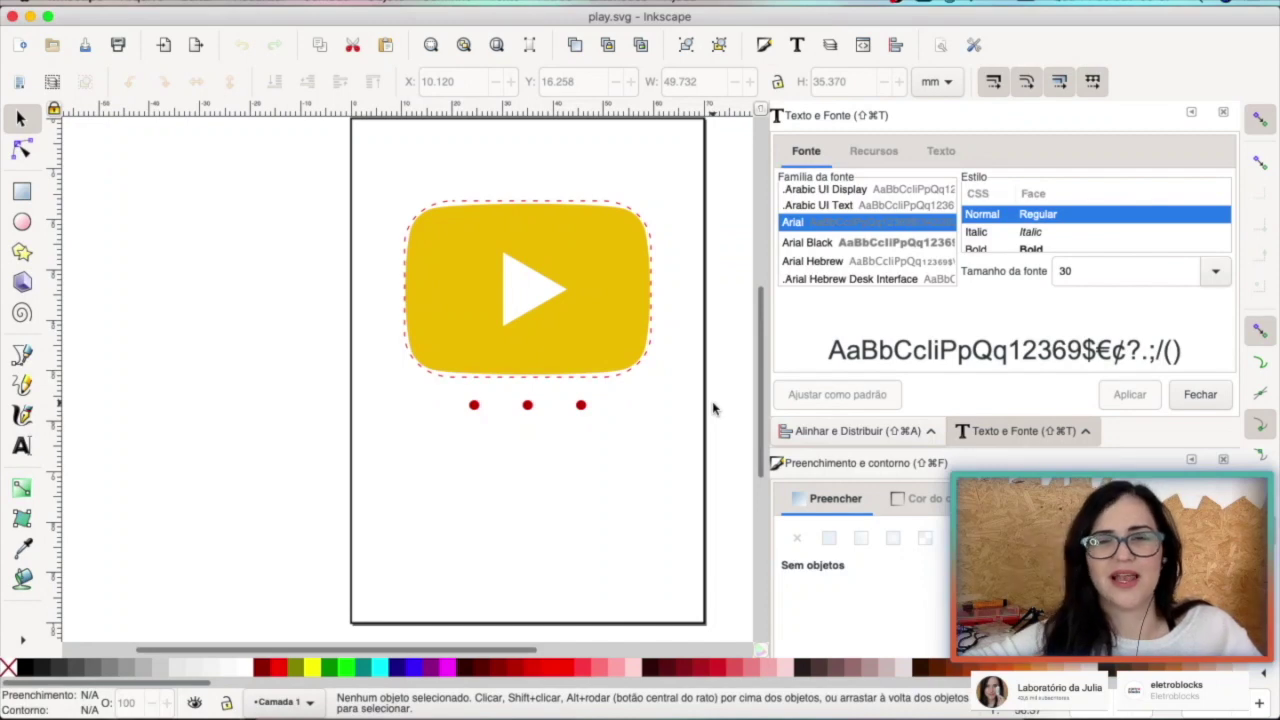
pyautogui.scroll(2, 600, 440)
pyautogui.click(474, 476)
pyautogui.click(527, 476)
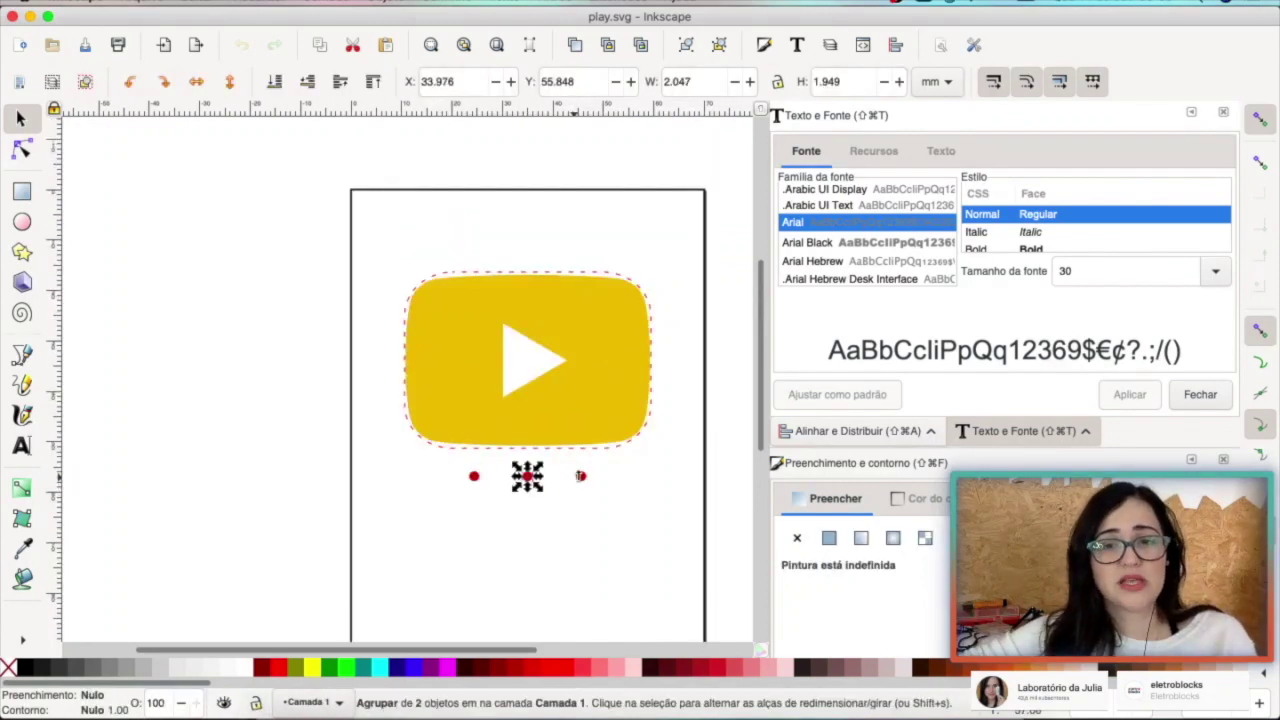
pyautogui.click(590, 423)
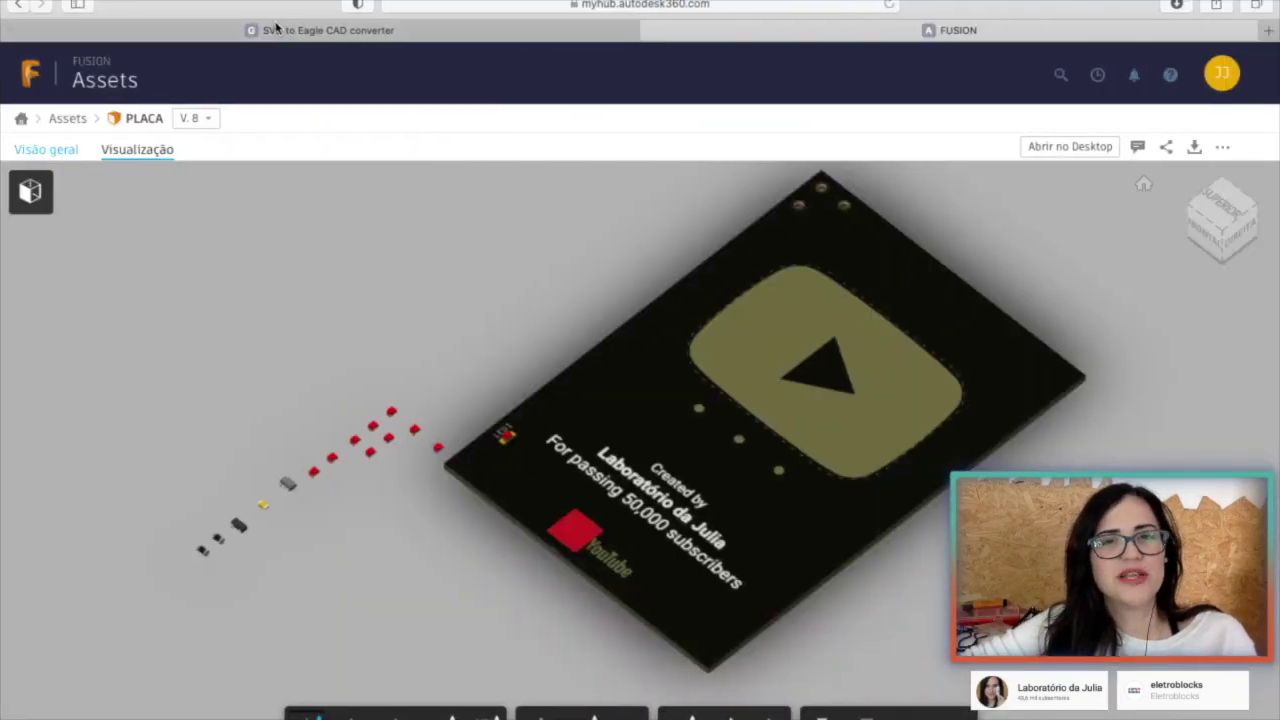
# - Switch to the 'SVG to Eagle CAD converter' browser tab
pyautogui.click(285, 30)
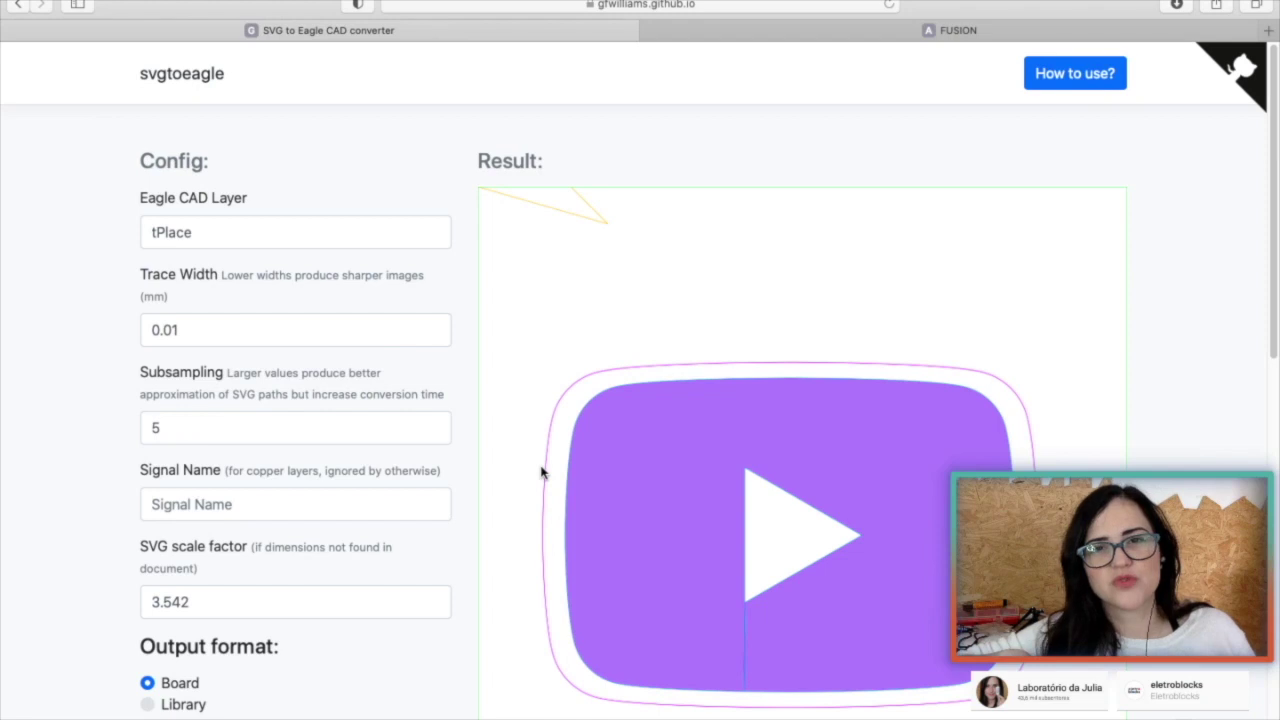
# - Review the svgtoeagle result preview, 70.00mm x 100.00mm dimensions and script output
pyautogui.scroll(-1, 365, 480)
pyautogui.scroll(-5, 365, 480)
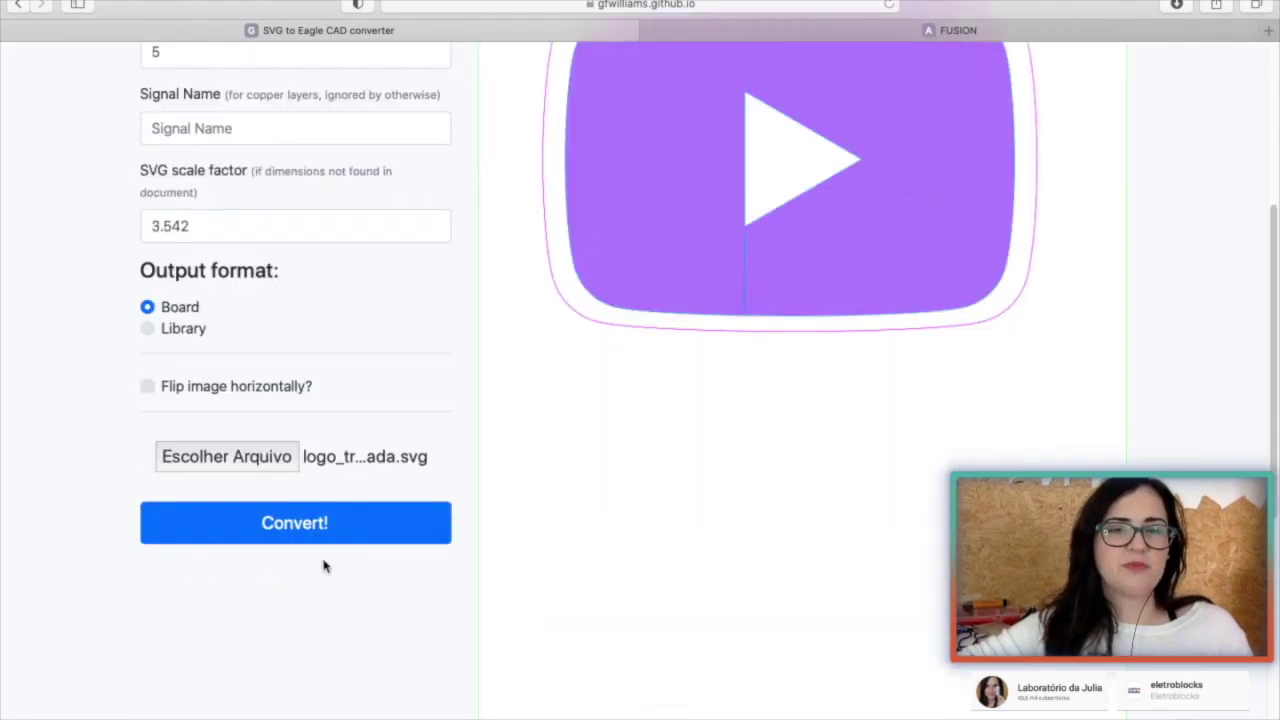
pyautogui.scroll(1, 460, 457)
pyautogui.scroll(2, 746, 277)
pyautogui.scroll(2, 761, 258)
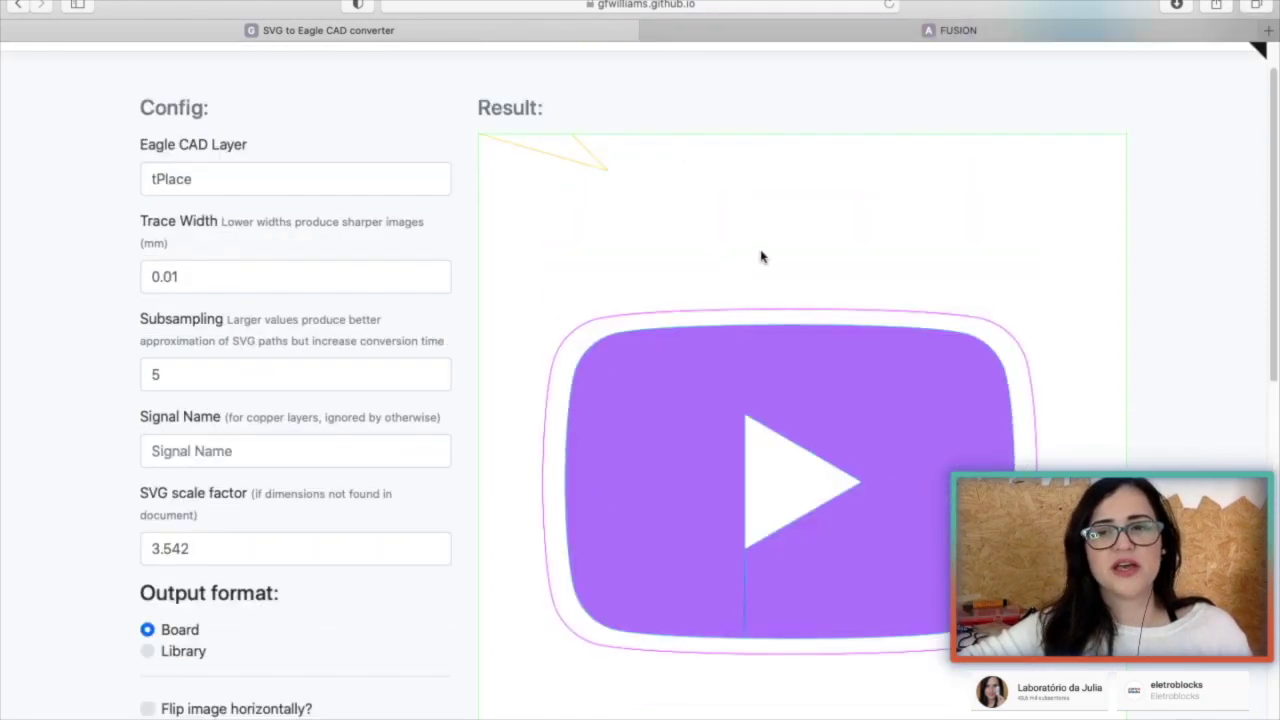
pyautogui.scroll(-3, 815, 360)
pyautogui.scroll(-6, 815, 362)
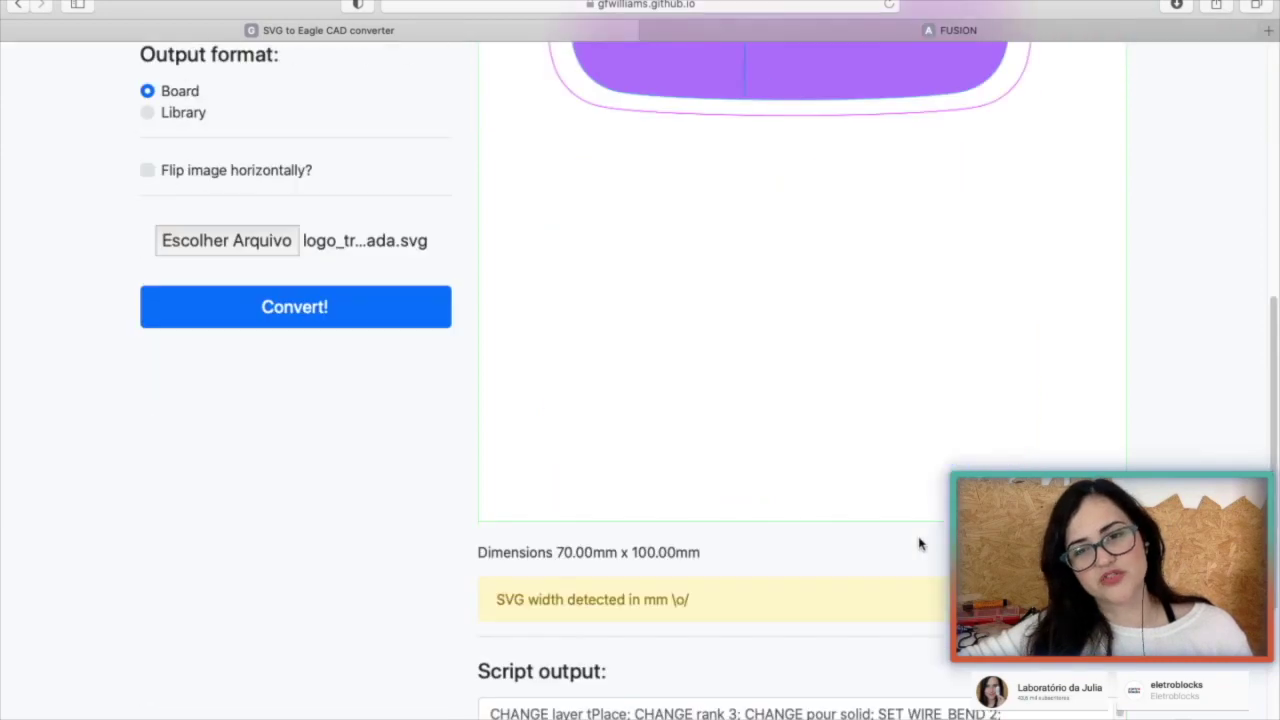
pyautogui.scroll(-3, 917, 540)
pyautogui.scroll(-3, 745, 681)
pyautogui.scroll(-3, 467, 714)
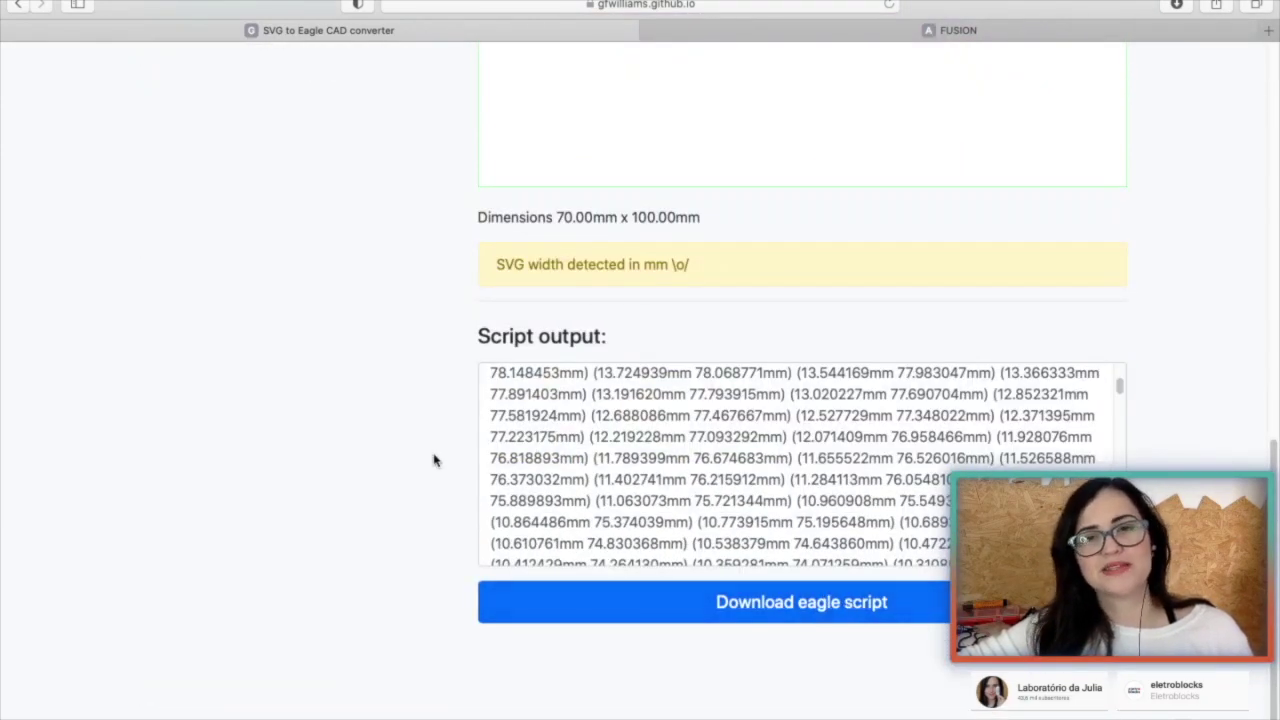
# - Check the Config layer is tPlace with a 0.01 trace width
pyautogui.scroll(10, 434, 460)
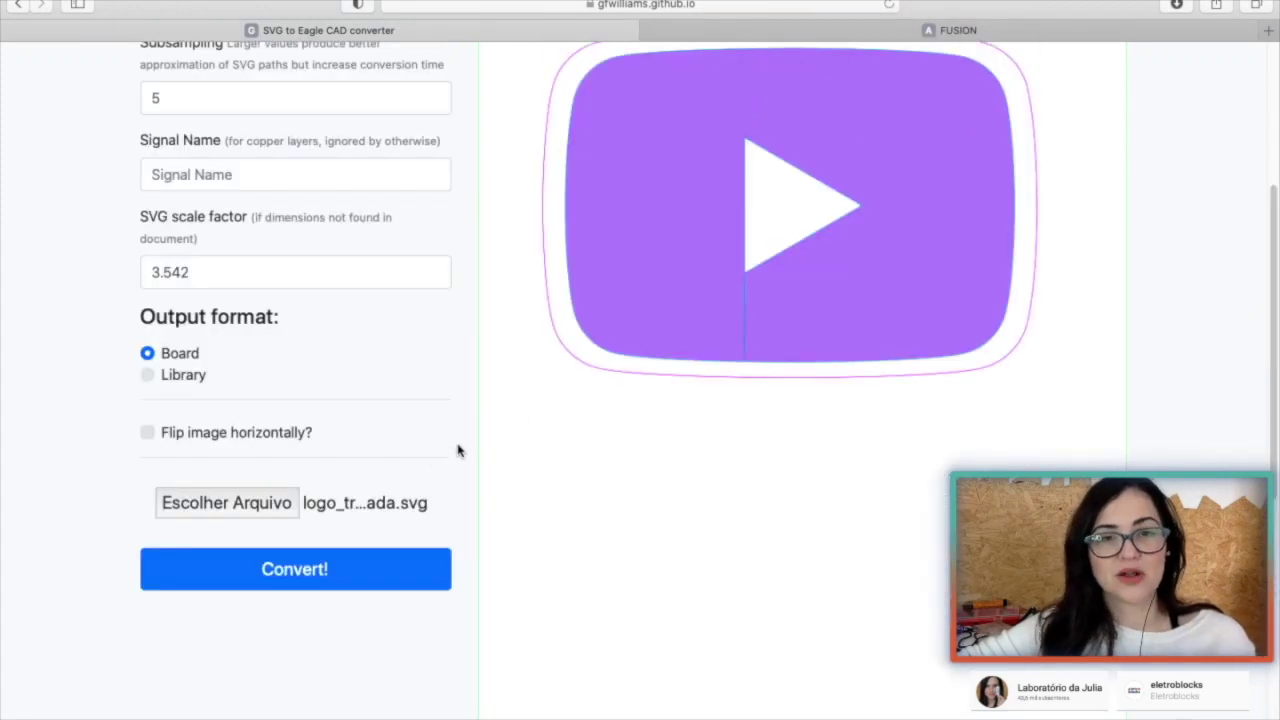
pyautogui.scroll(3, 540, 418)
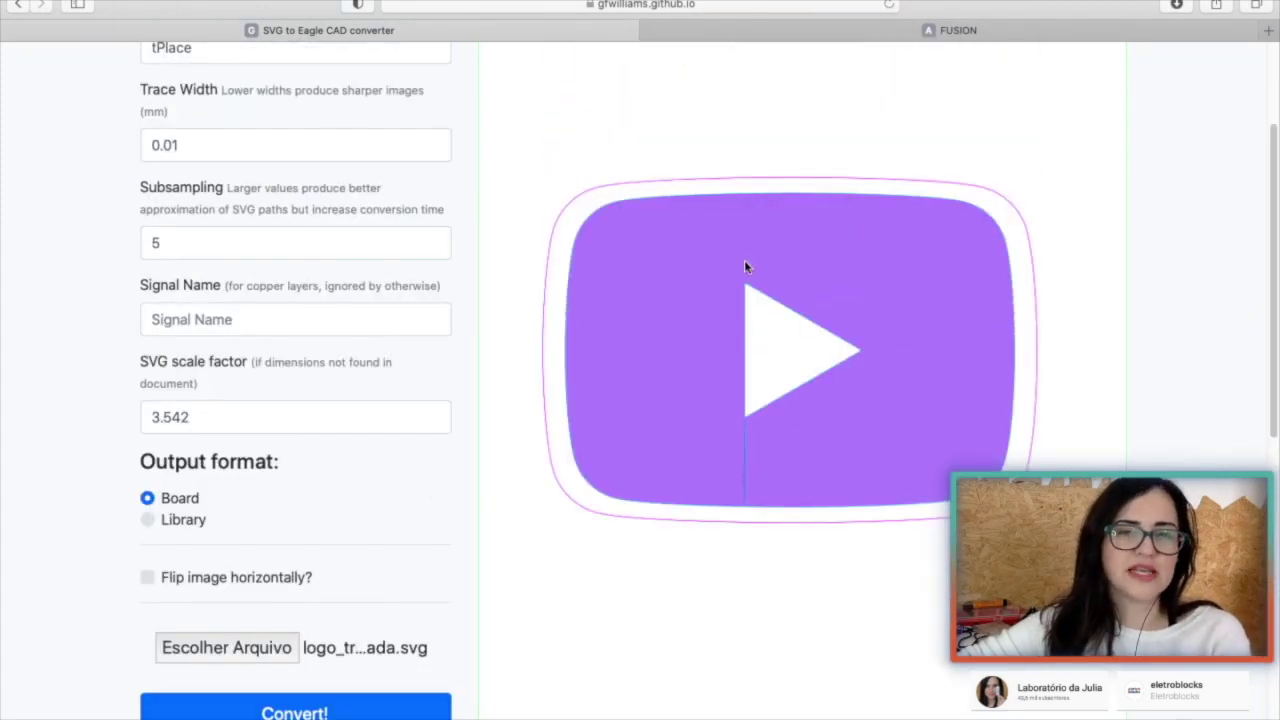
pyautogui.scroll(1, 772, 478)
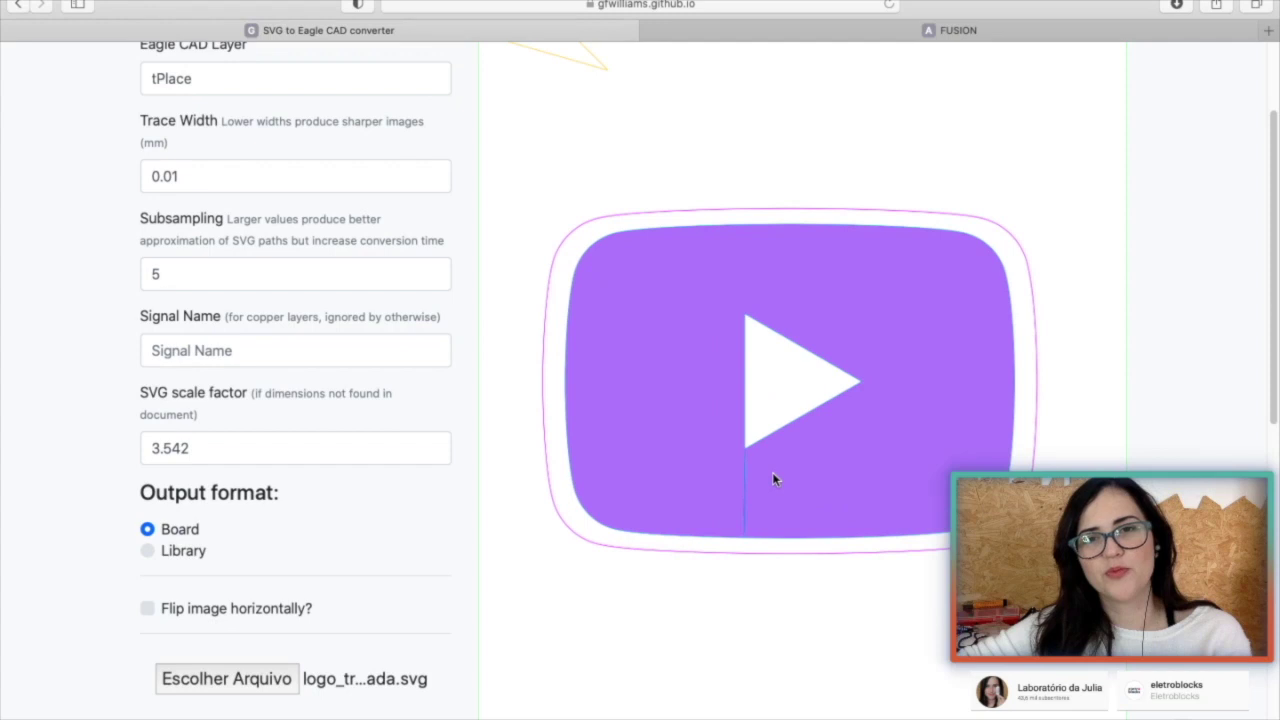
pyautogui.scroll(3, 772, 478)
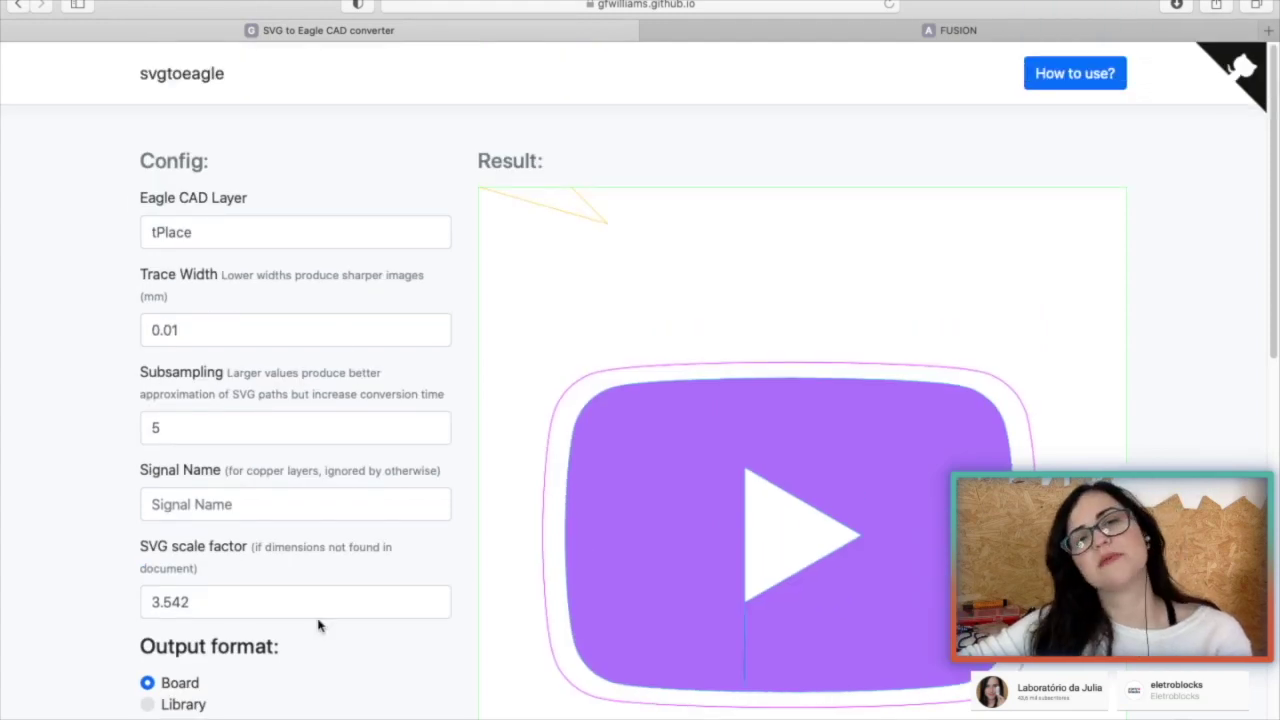
pyautogui.click(265, 233)
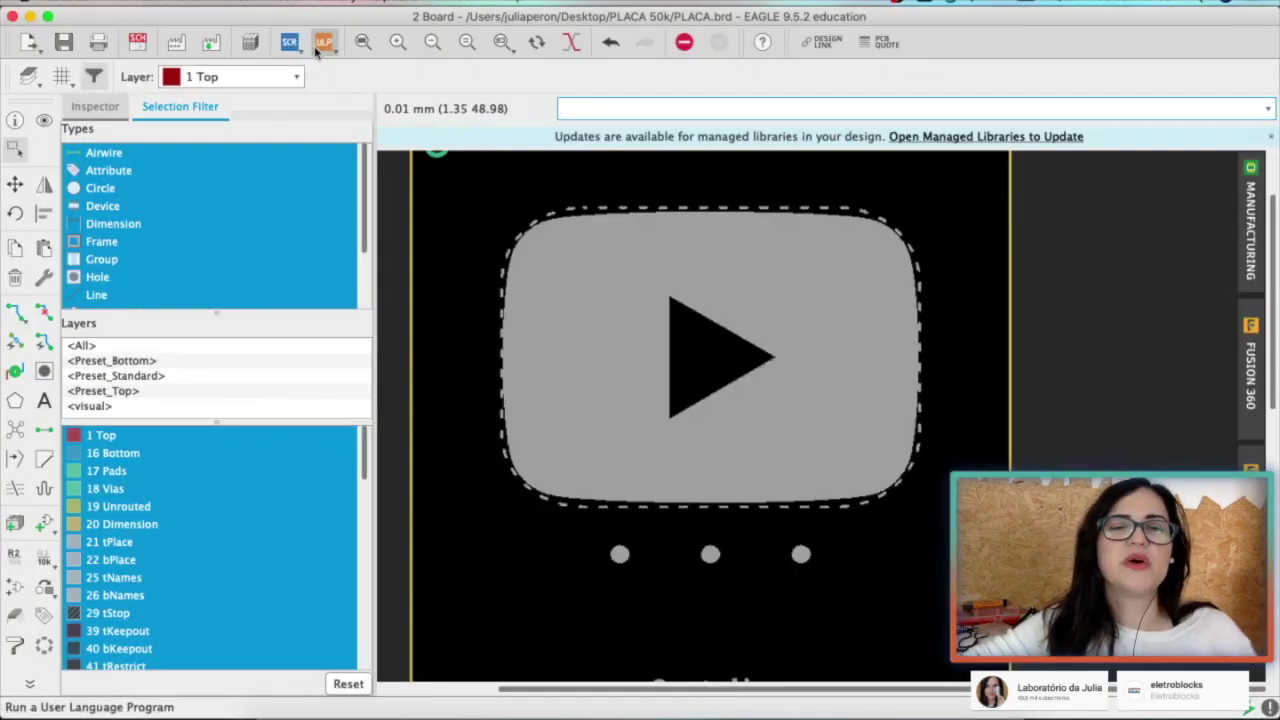
# - Open the Execute Script dialog and browse for the converted script, leaving no file chosen
pyautogui.click(288, 44)
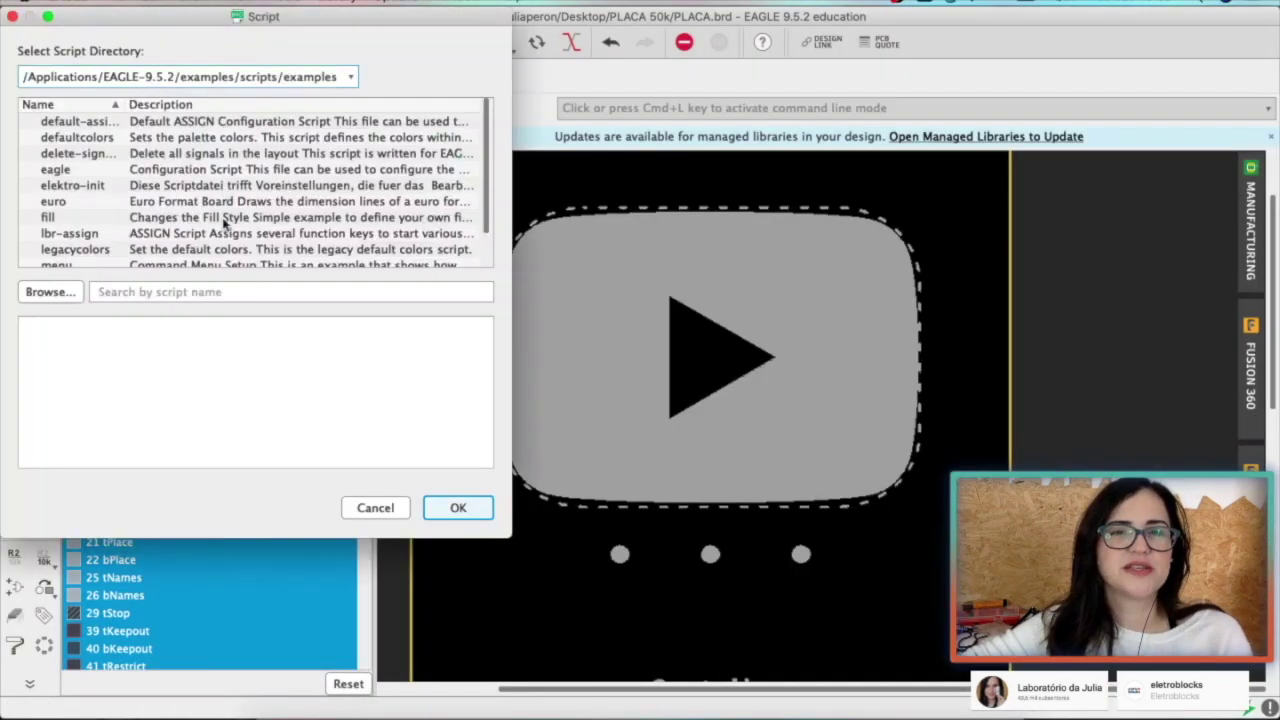
pyautogui.click(48, 292)
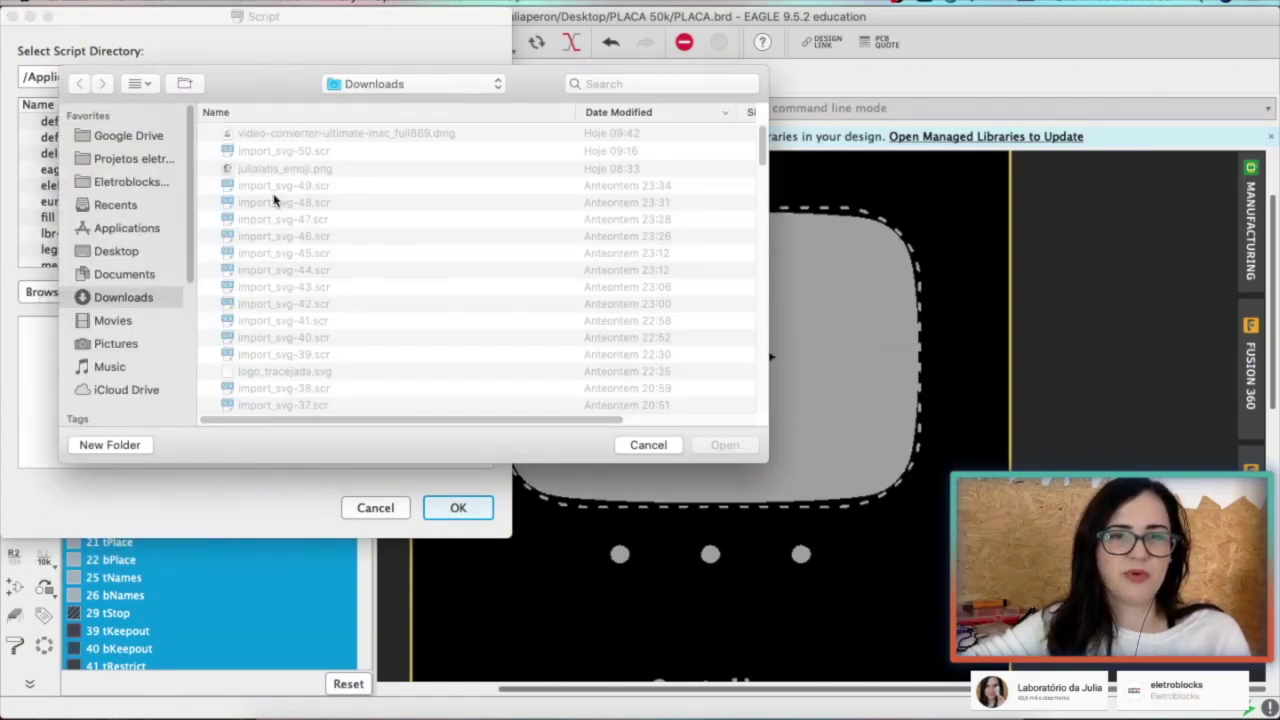
pyautogui.press('Escape')
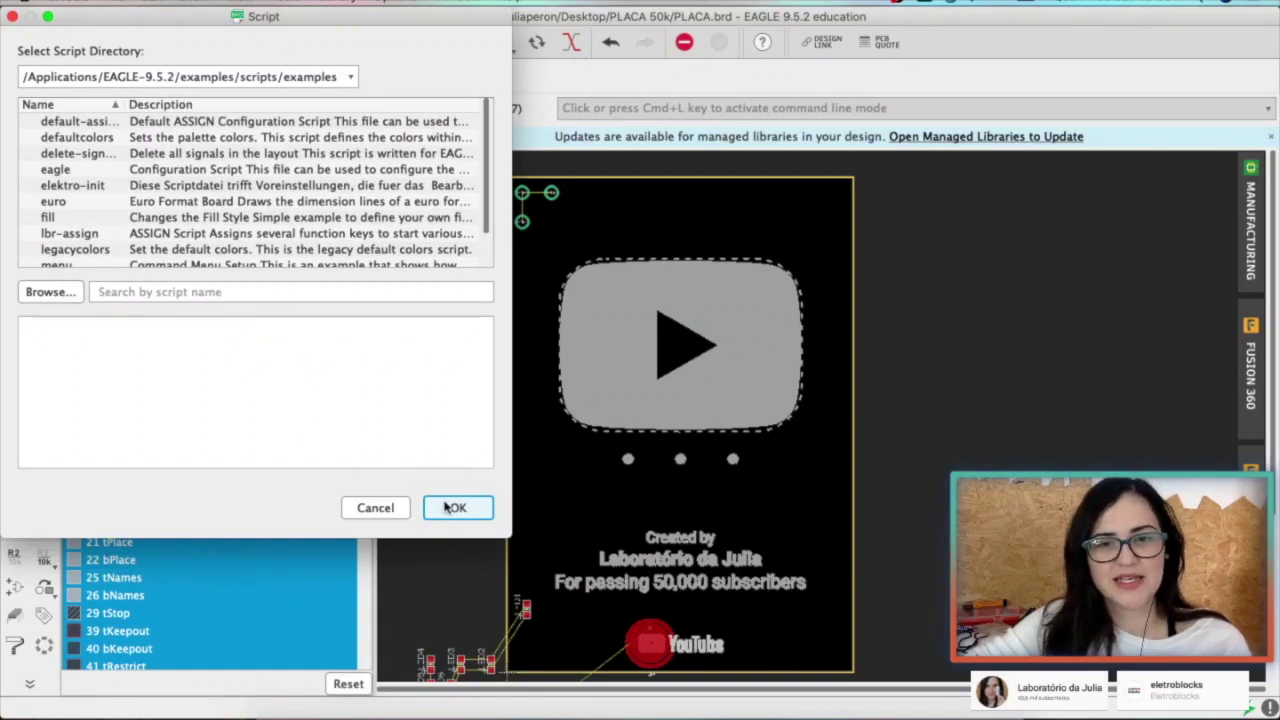
pyautogui.click(451, 508)
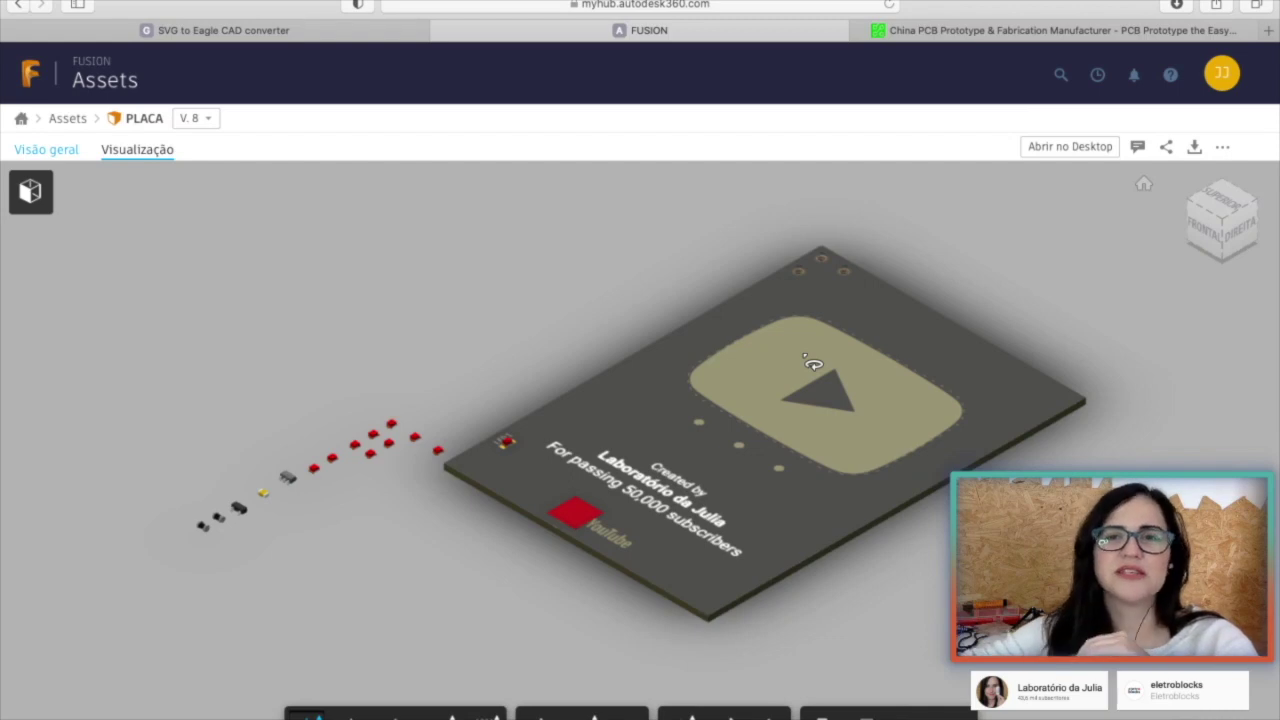
# - Go to the PCBWay website and open its instant PCB quote page
pyautogui.click(1000, 34)
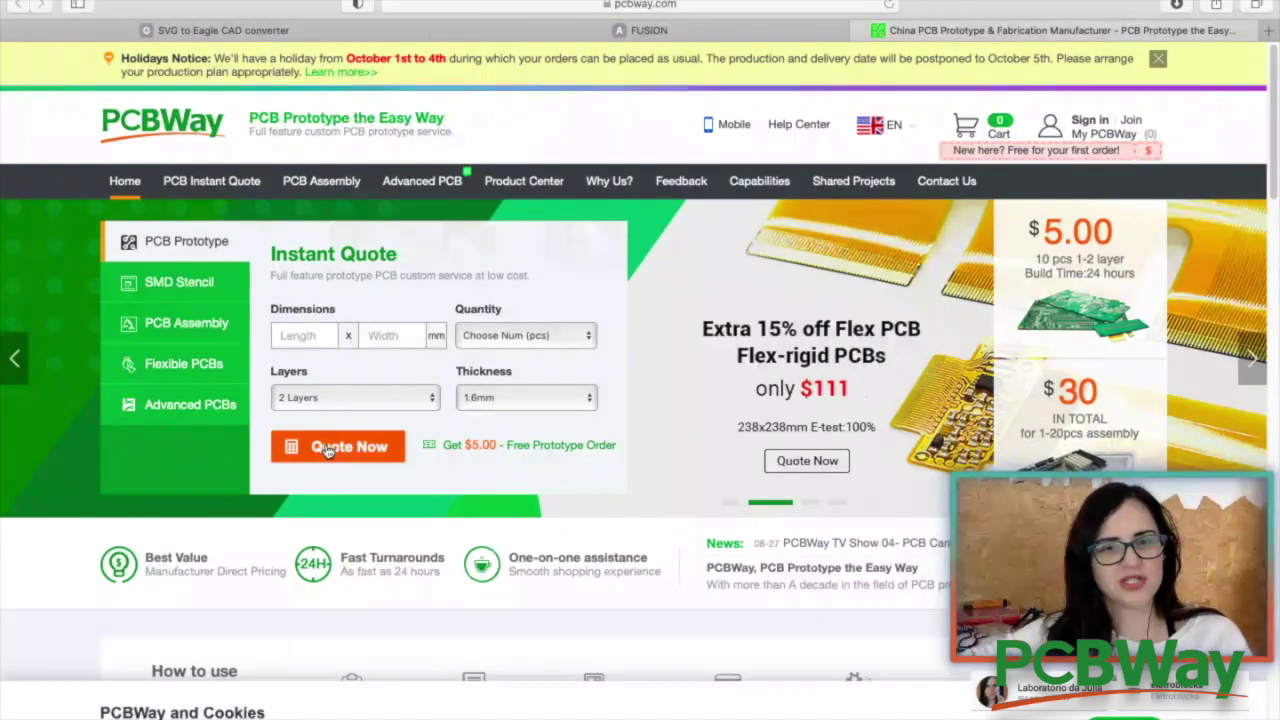
pyautogui.click(328, 450)
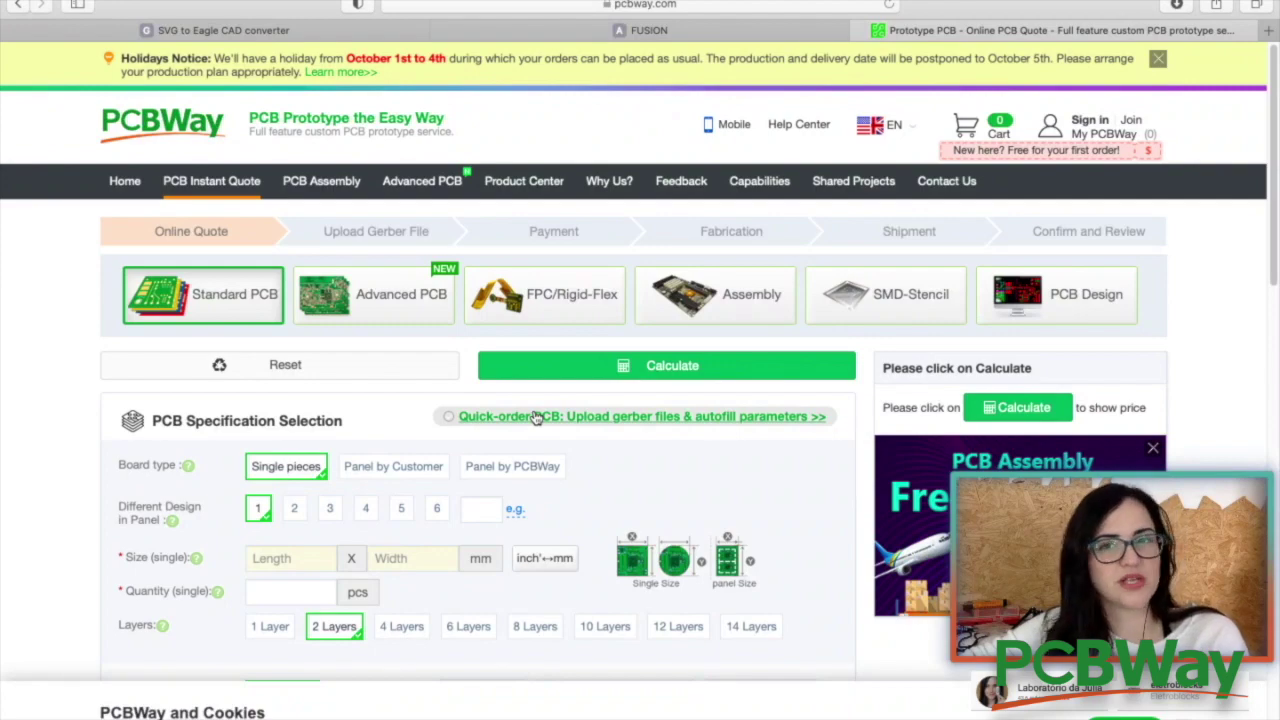
# - Scroll through the Standard PCB specifications: FR-4, 1.6 mm thickness, green mask, white silkscreen
pyautogui.scroll(-1, 130, 540)
pyautogui.scroll(-3, 200, 545)
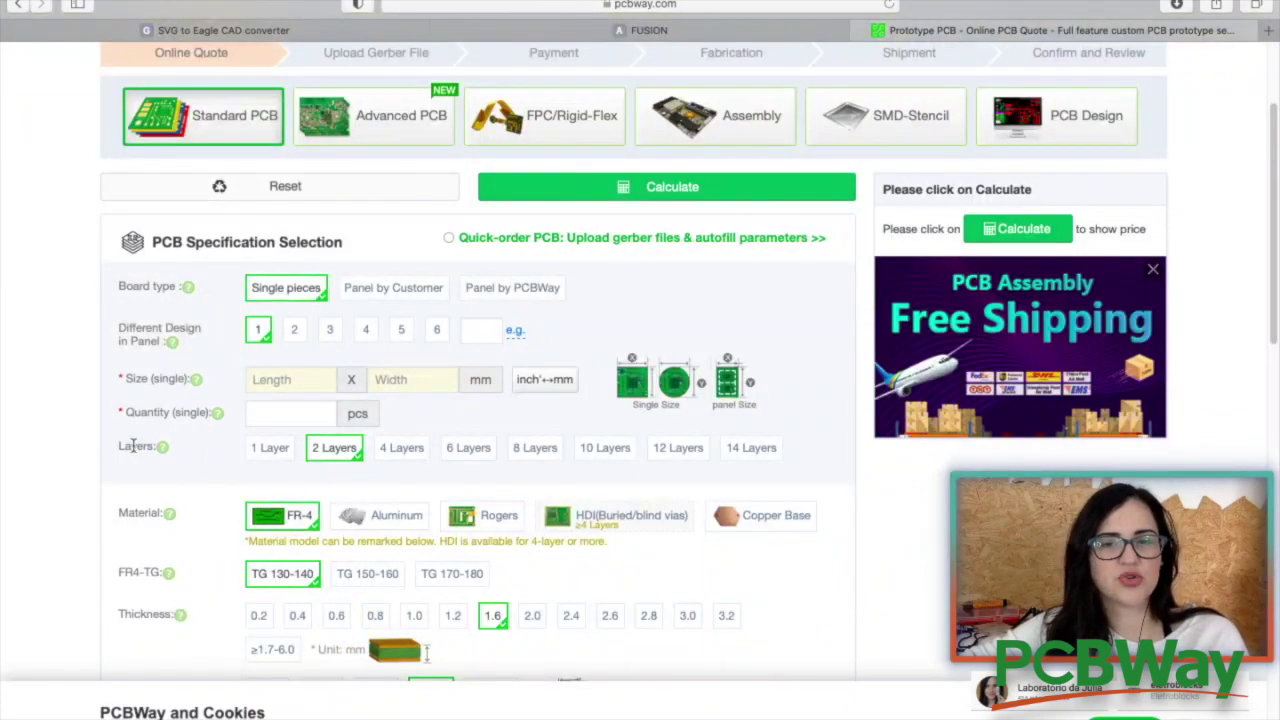
pyautogui.scroll(-7, 135, 450)
pyautogui.scroll(-3, 100, 450)
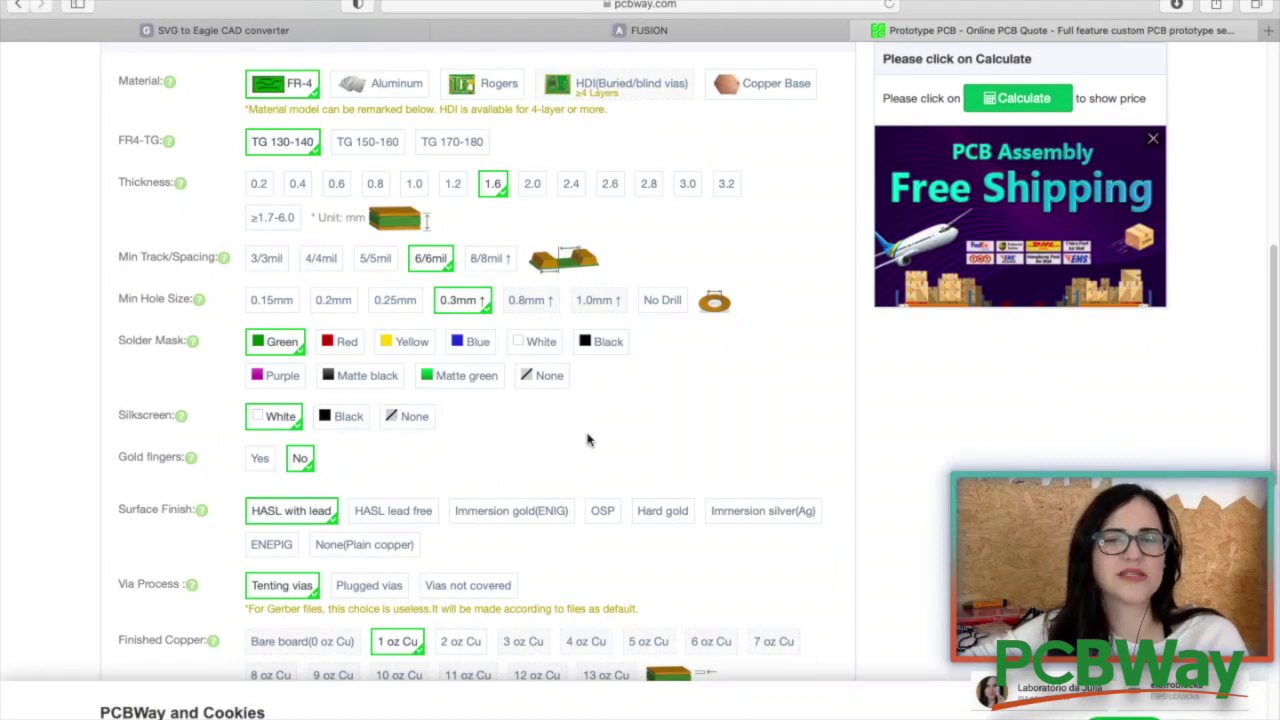
pyautogui.scroll(-7, 586, 440)
pyautogui.scroll(8, 148, 400)
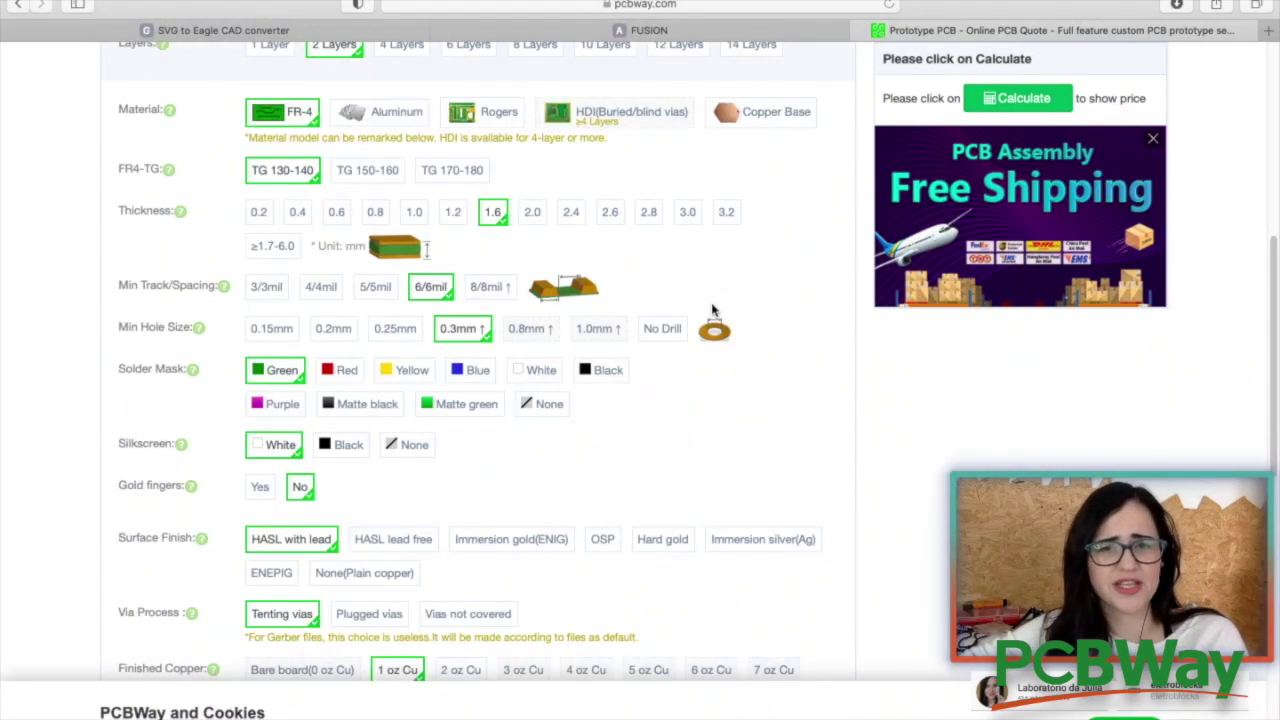
pyautogui.scroll(3, 714, 311)
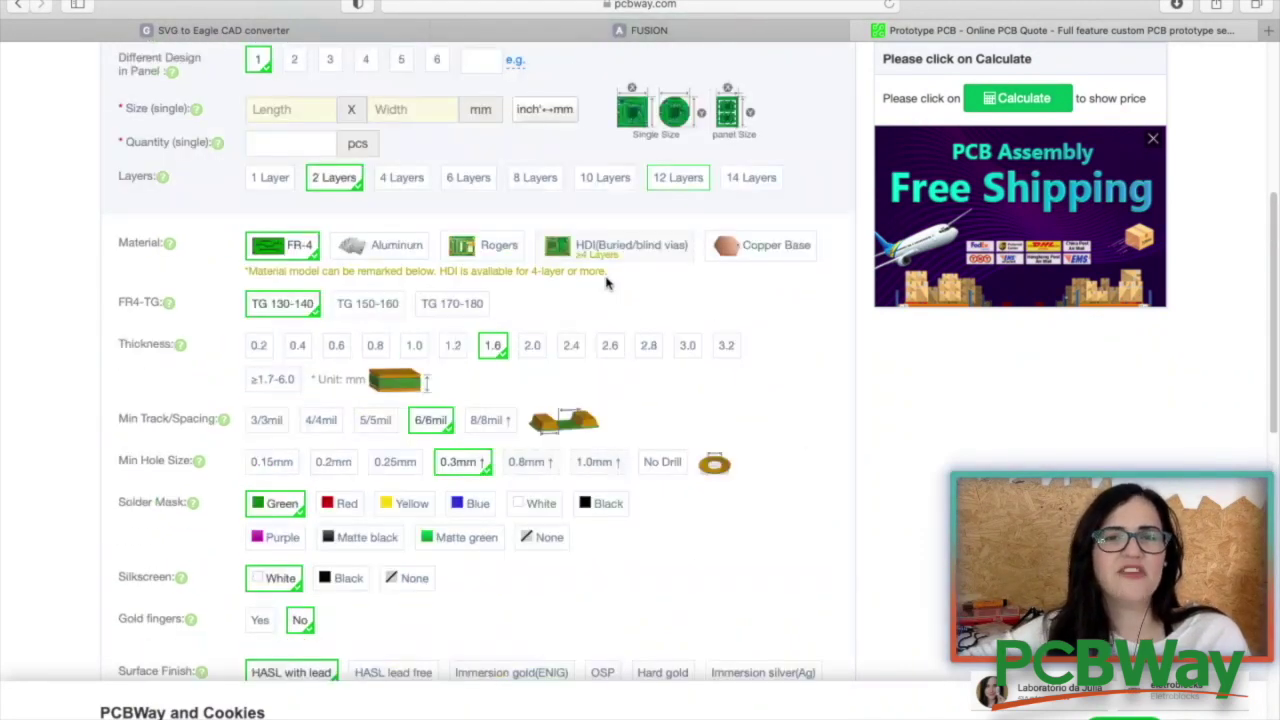
pyautogui.scroll(1, 600, 300)
pyautogui.scroll(2, 520, 400)
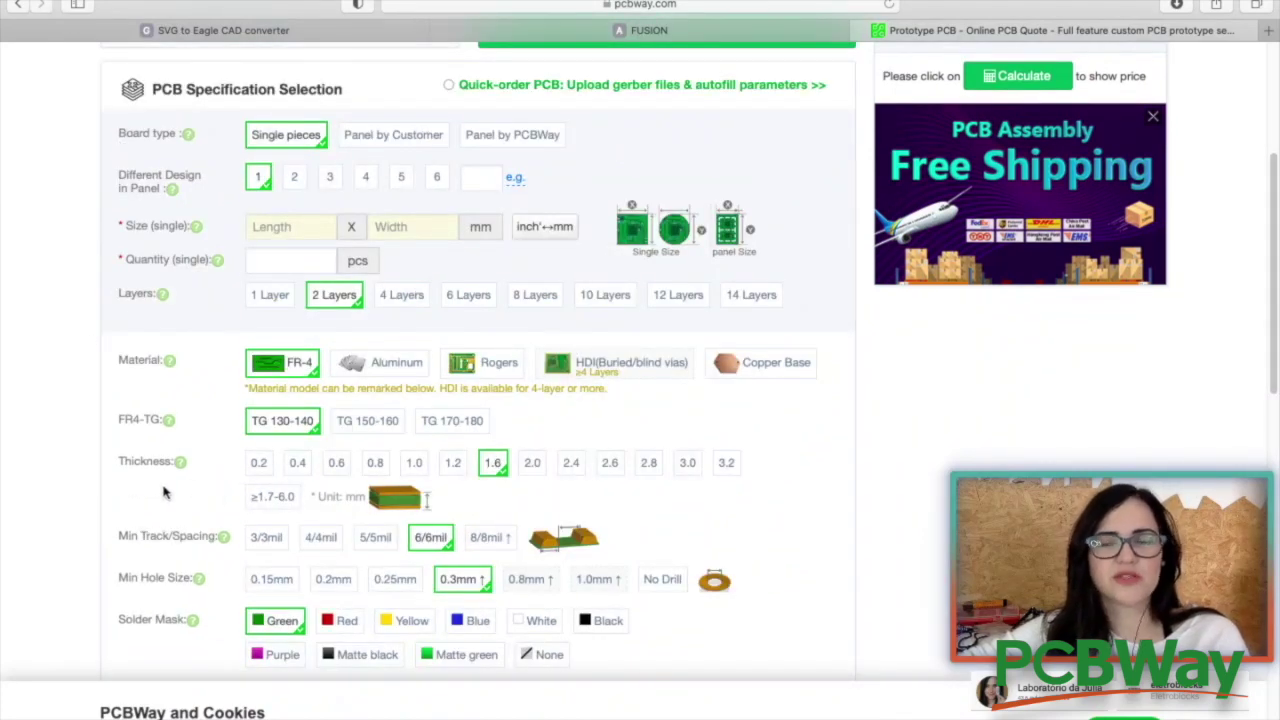
pyautogui.scroll(3, 220, 374)
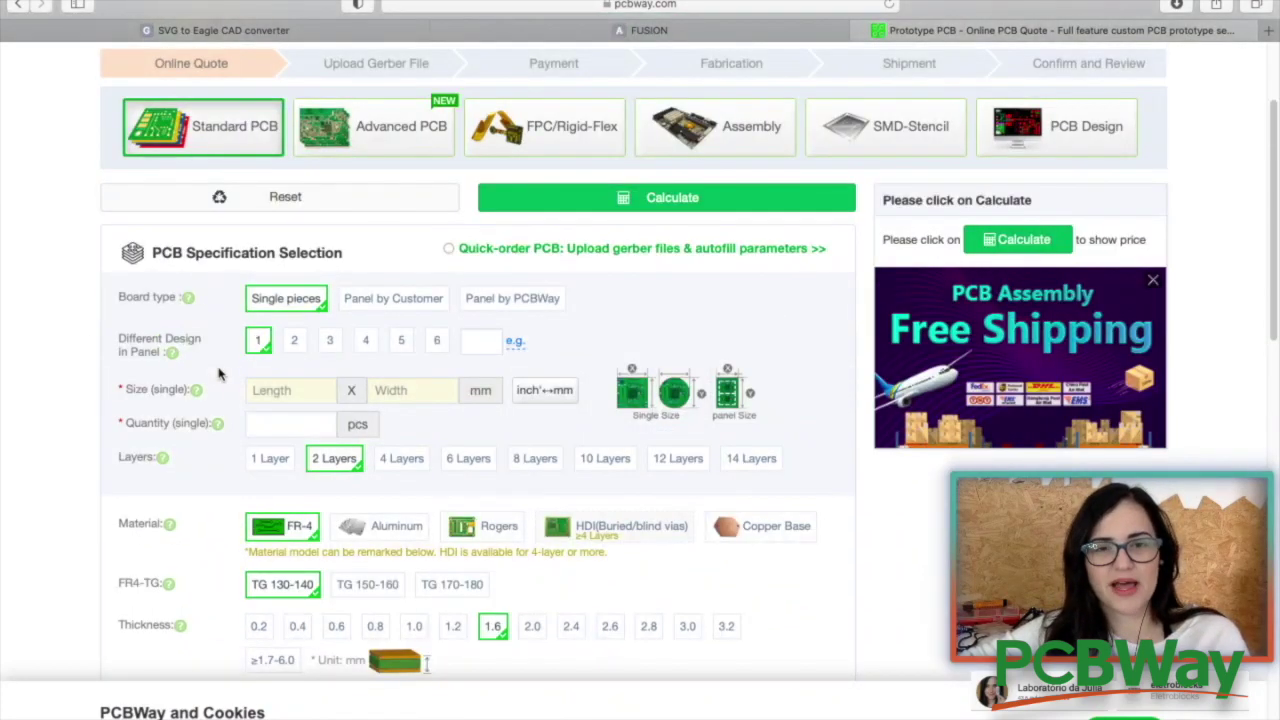
pyautogui.scroll(3, 220, 374)
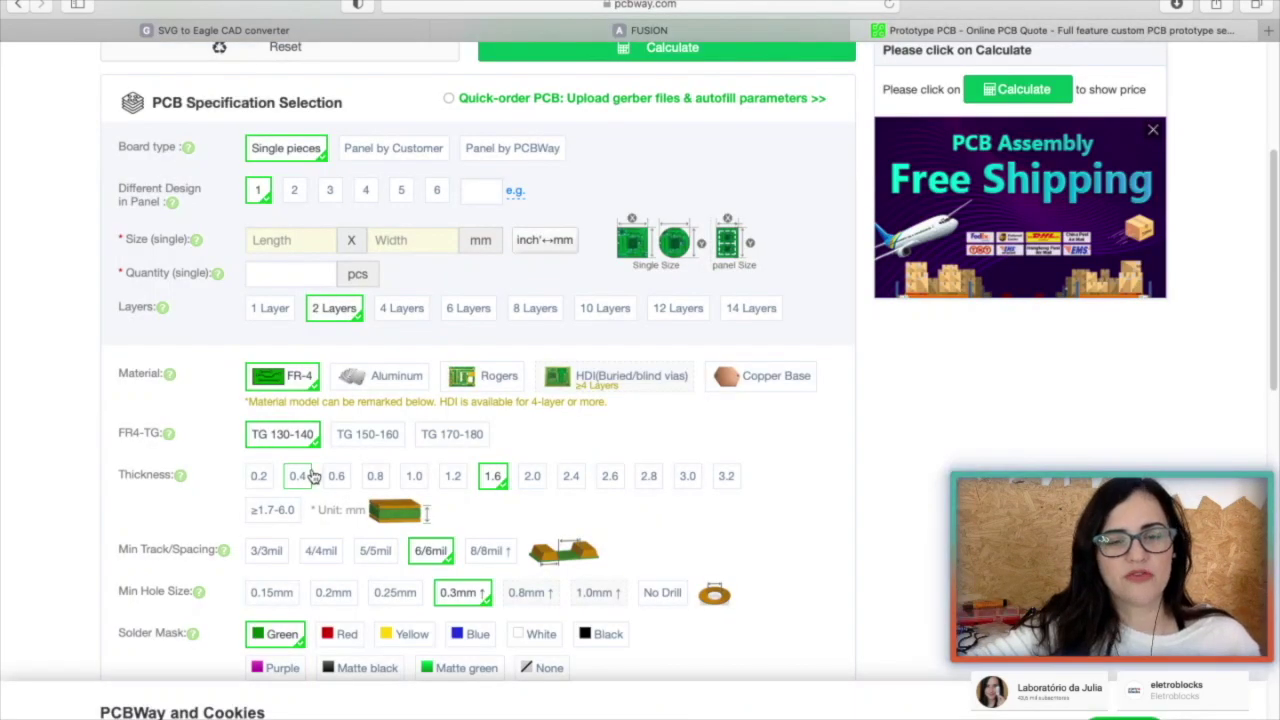
pyautogui.scroll(-4, 312, 477)
pyautogui.scroll(3, 425, 400)
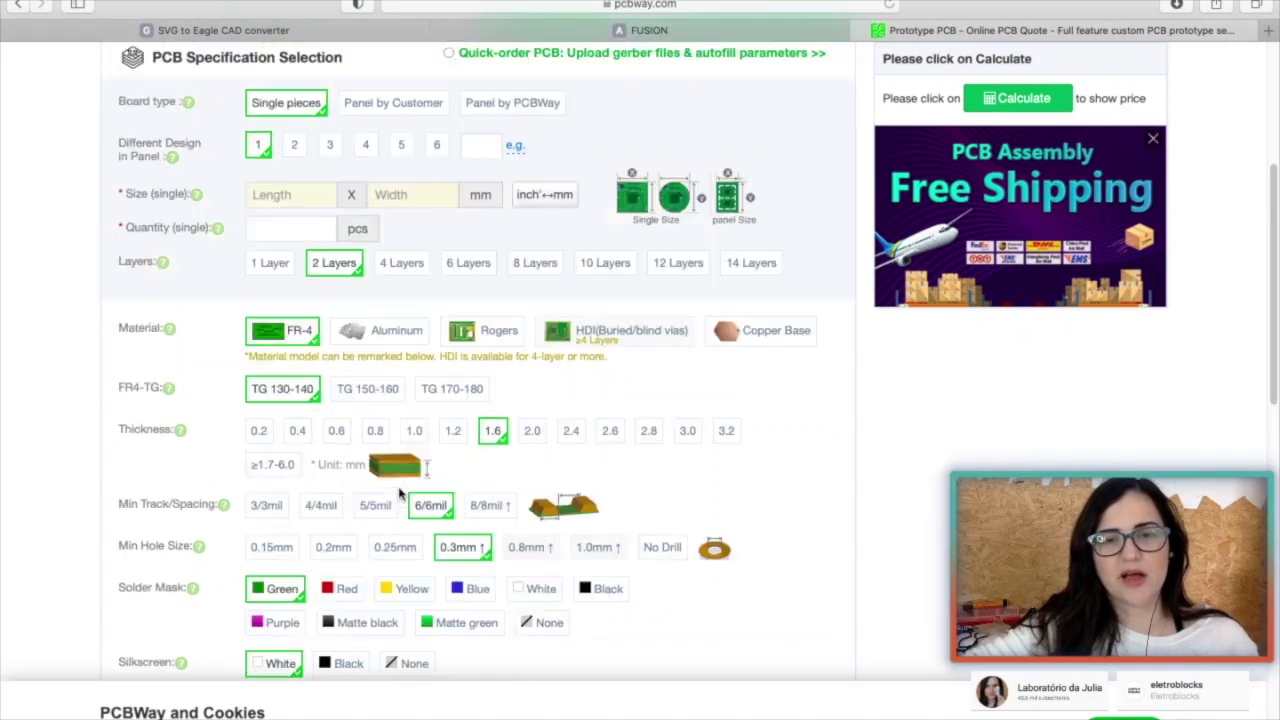
pyautogui.scroll(3, 383, 279)
pyautogui.scroll(-3, 190, 490)
pyautogui.scroll(-7, 170, 520)
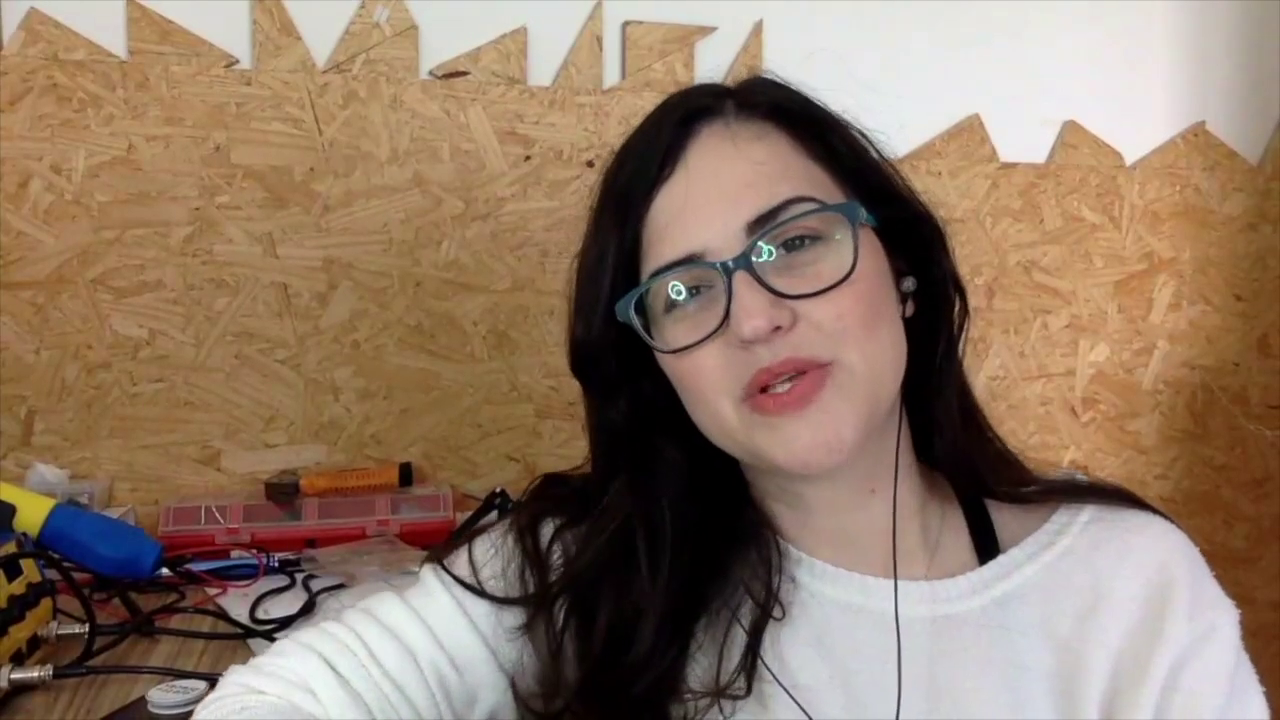